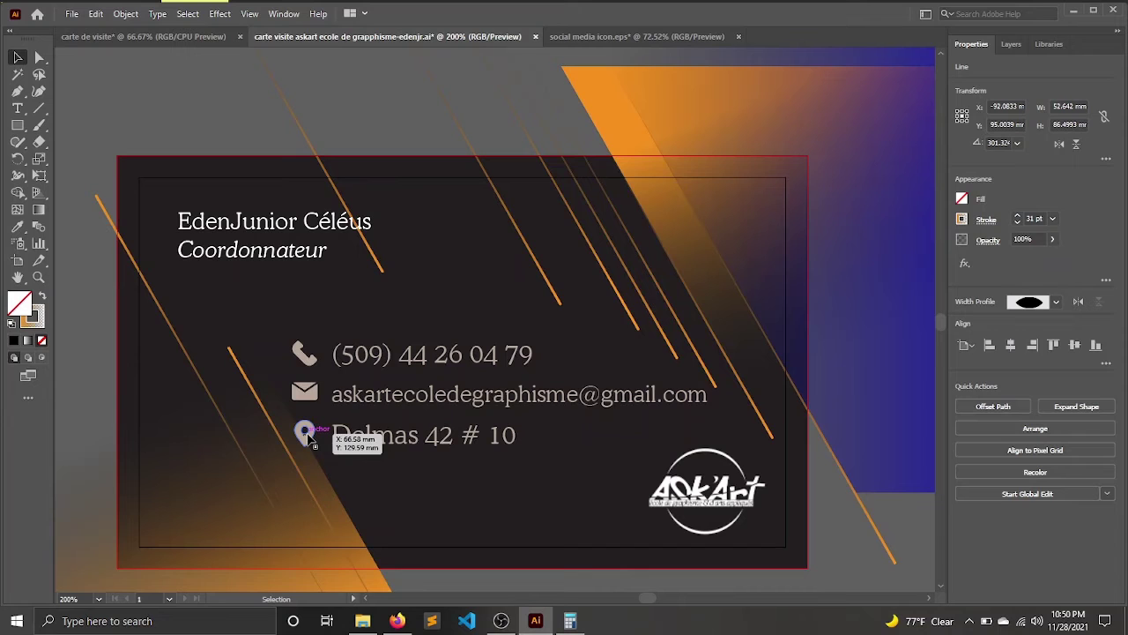
Step: Nudge the location icon beside the Delmas address and thin the orange diagonal line to 1 pt
{"action": "left_click_drag", "start_coordinate": [309, 437], "coordinate": [308, 436]}
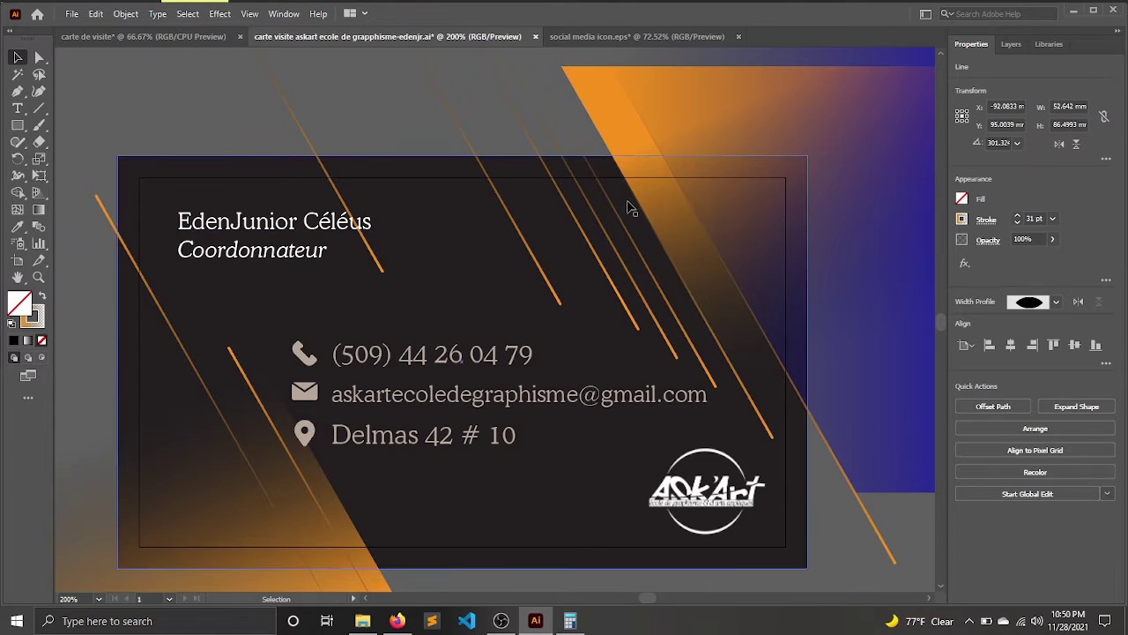
{"action": "key", "text": "a"}
{"action": "key", "text": "v"}
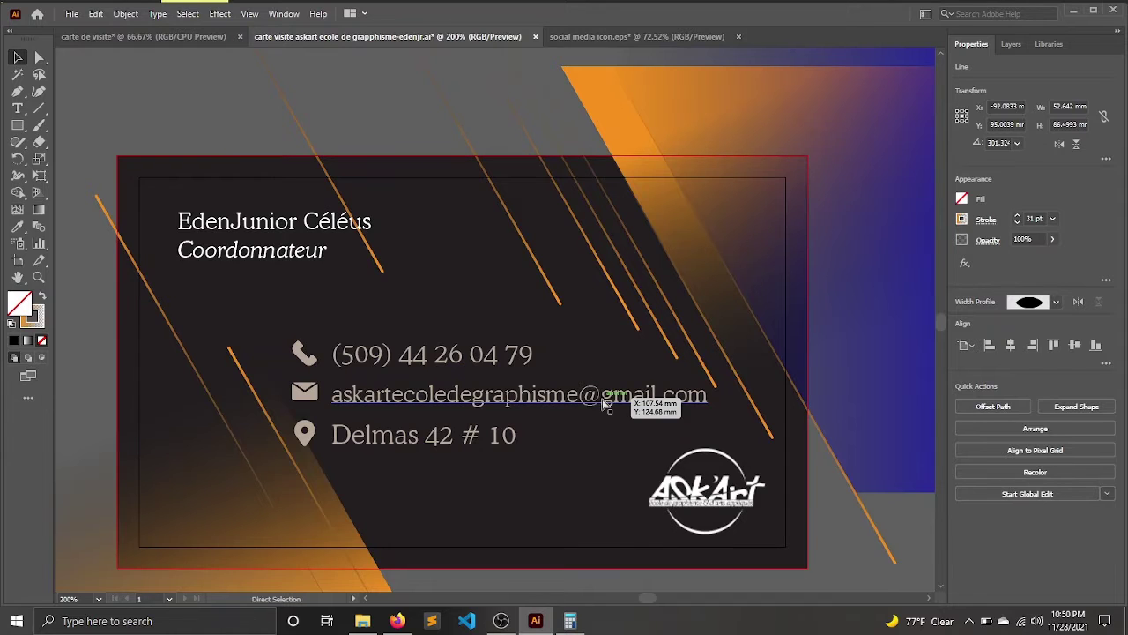
{"action": "scroll", "coordinate": [606, 406], "scroll_direction": "up", "scroll_amount": 1}
{"action": "scroll", "coordinate": [606, 405], "scroll_direction": "down", "scroll_amount": 4}
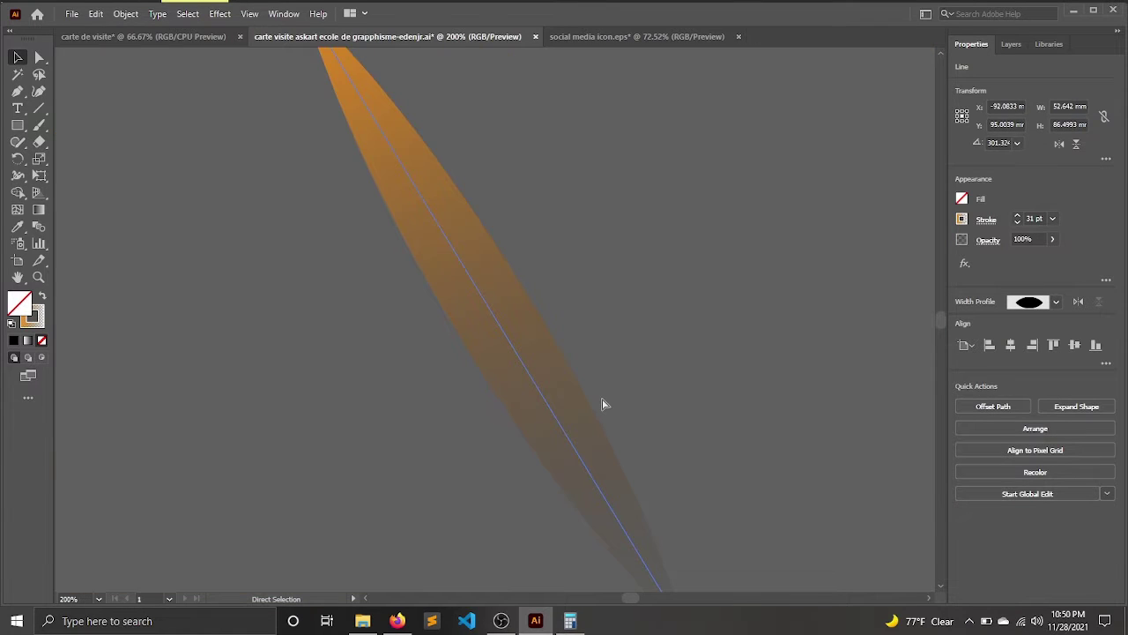
{"action": "scroll", "coordinate": [603, 404], "scroll_direction": "down", "scroll_amount": 1}
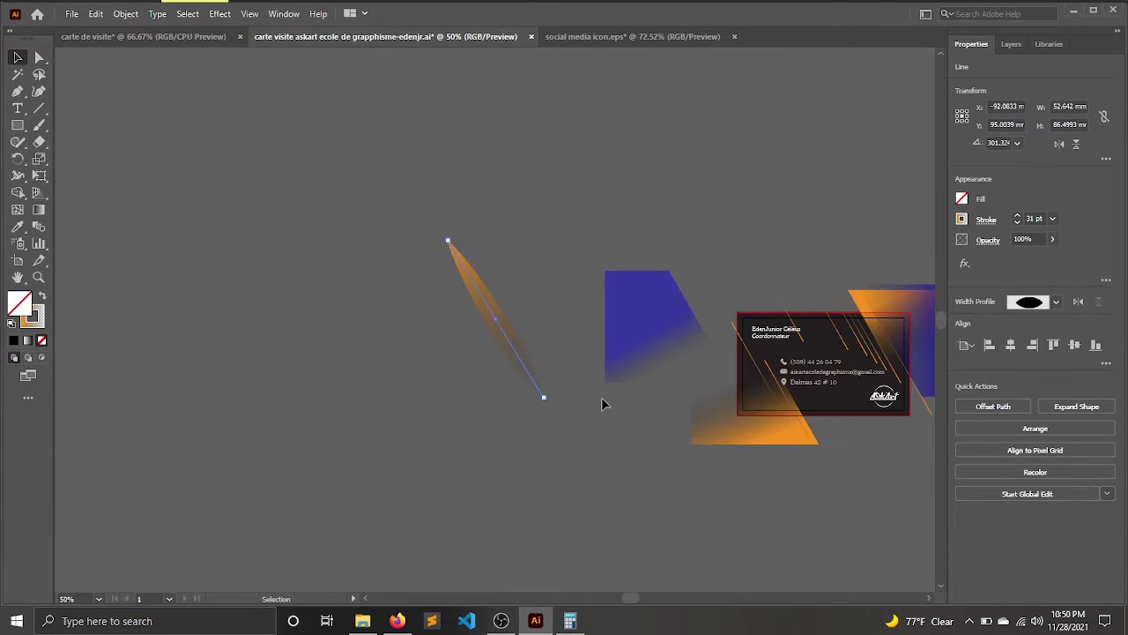
{"action": "key", "text": "ctrl"}
{"action": "key", "text": "Down"}
{"action": "key", "text": "Down"}
{"action": "key", "text": "Down"}
{"action": "key", "text": "Down"}
{"action": "key", "text": "Down"}
{"action": "key", "text": "Down"}
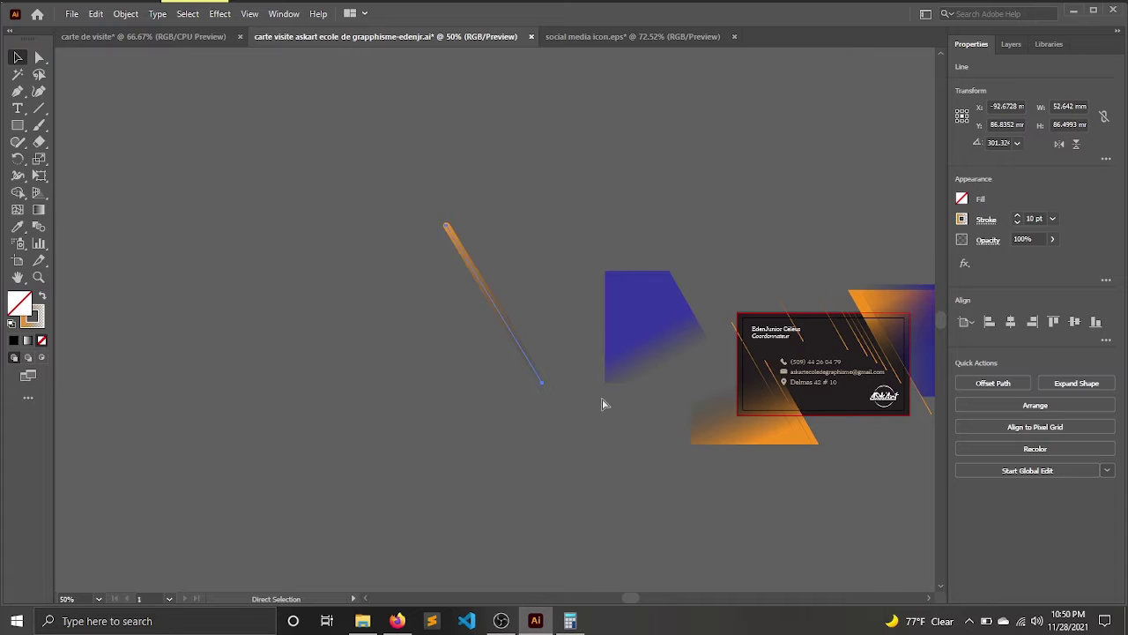
{"action": "key", "text": "Down"}
{"action": "key", "text": "Down"}
{"action": "key", "text": "Down"}
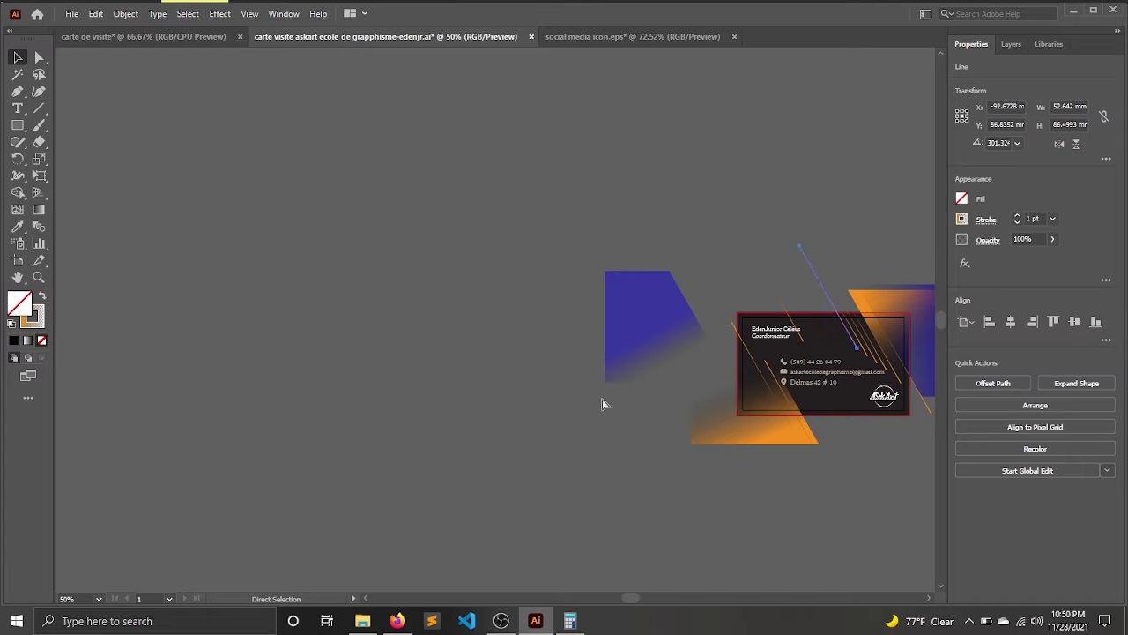
Step: Select all artwork, make a clipping mask with Ctrl+7, and fit the card in view
{"action": "key", "text": "ctrl+a"}
{"action": "key", "text": "ctrl+7"}
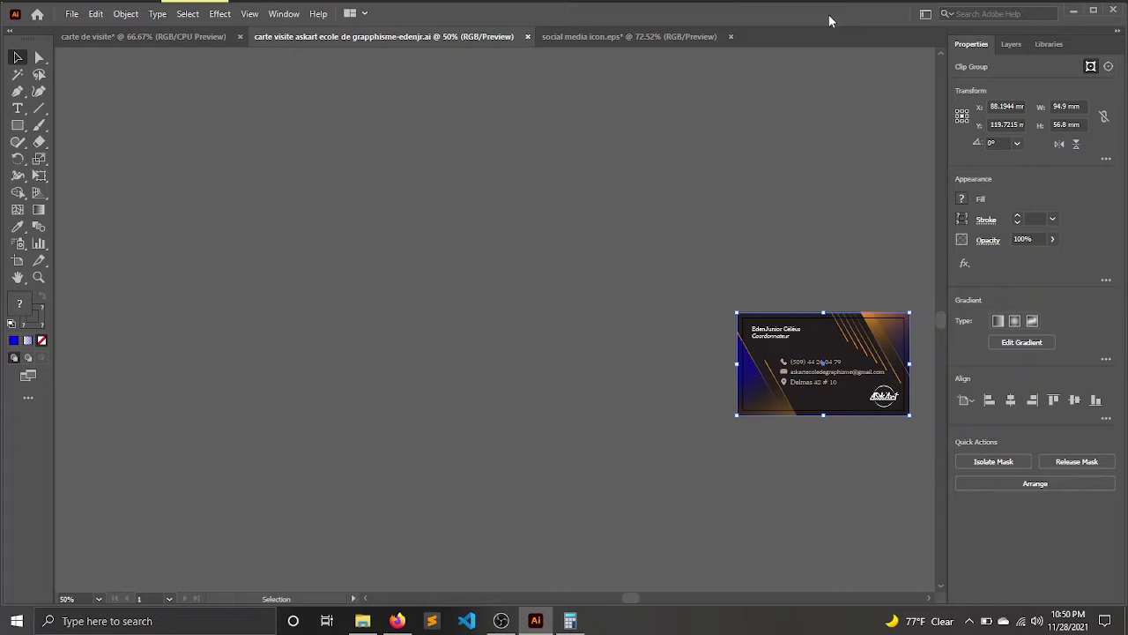
{"action": "key", "text": "ctrl+0"}
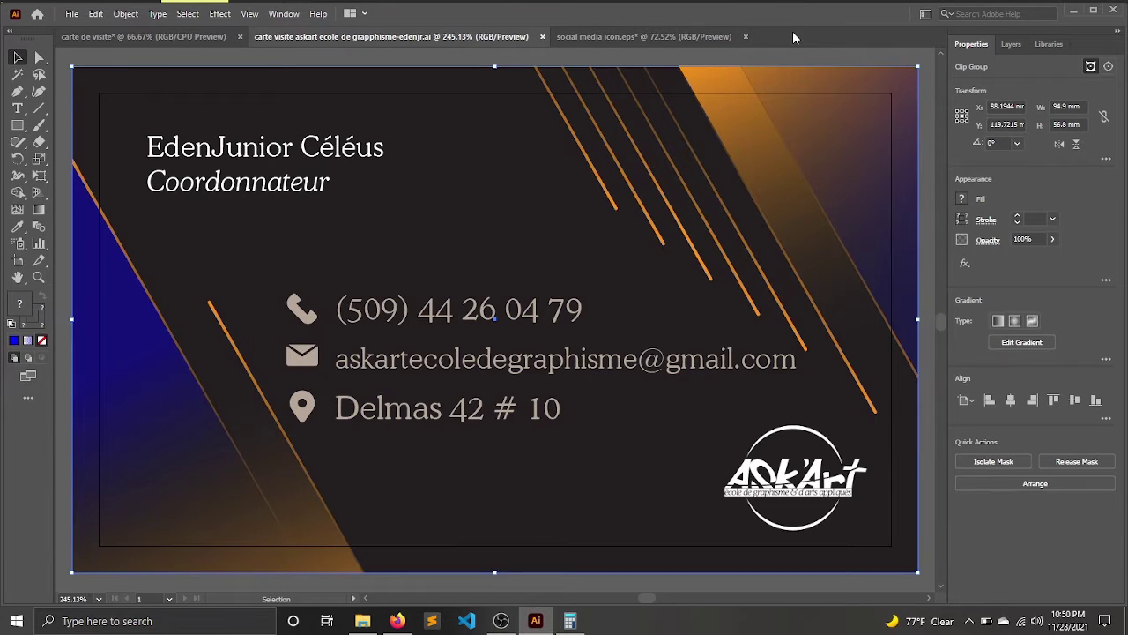
{"action": "key", "text": "ctrl+minus"}
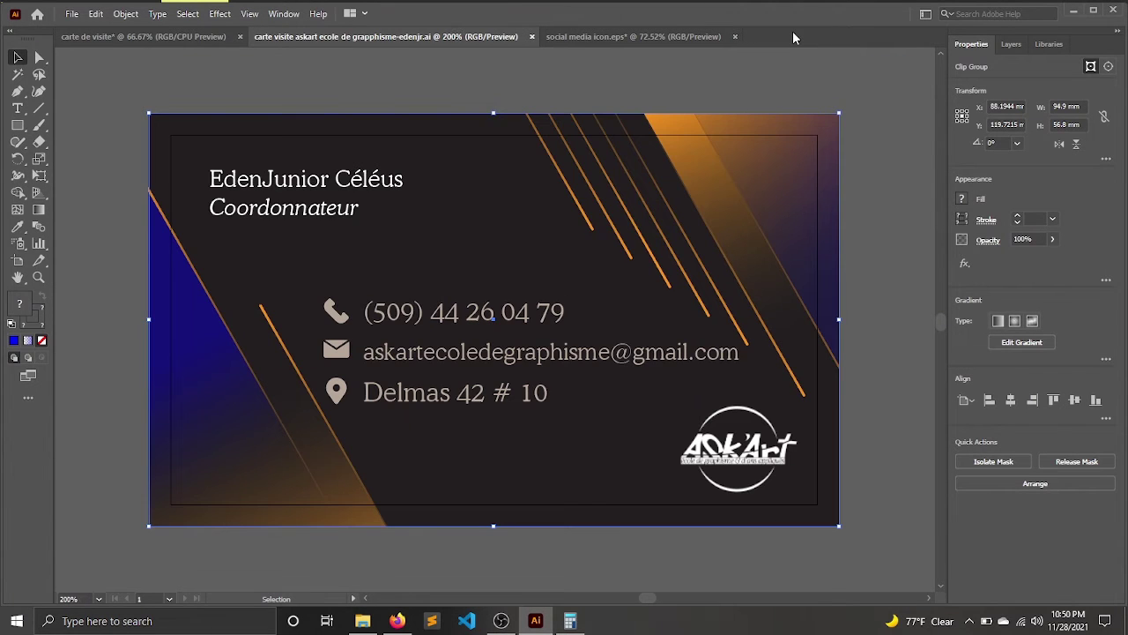
{"action": "key", "text": "ctrl+minus"}
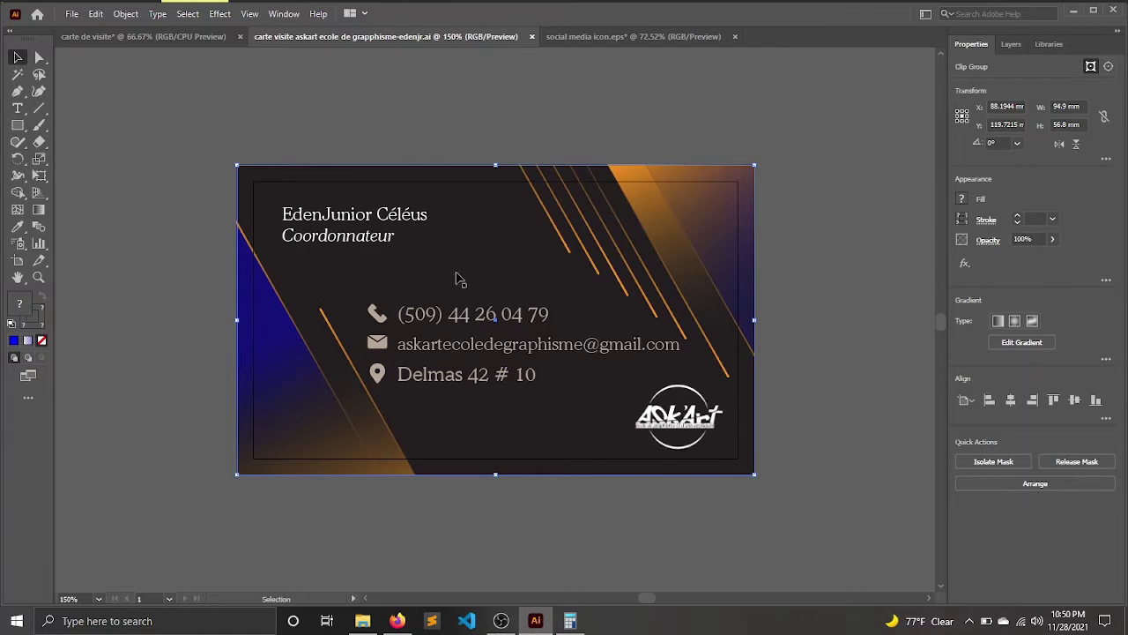
{"action": "right_click", "coordinate": [458, 274]}
Step: Release the clipping mask and draw a rectangle exactly covering the card
{"action": "left_click", "coordinate": [512, 388]}
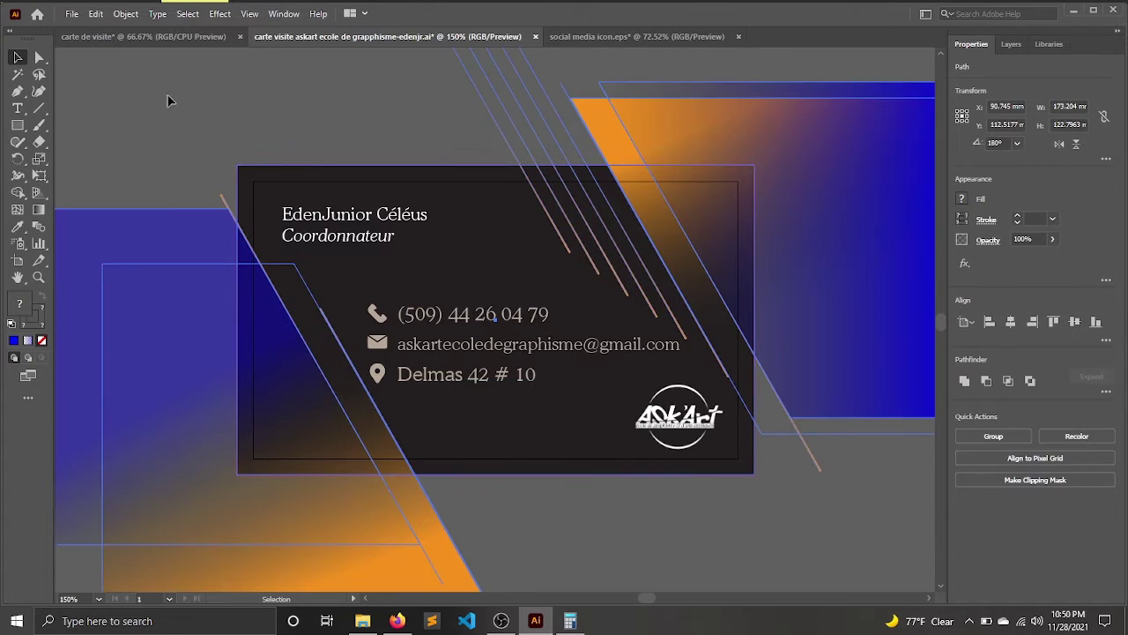
{"action": "left_click", "coordinate": [90, 82]}
{"action": "left_click", "coordinate": [19, 126]}
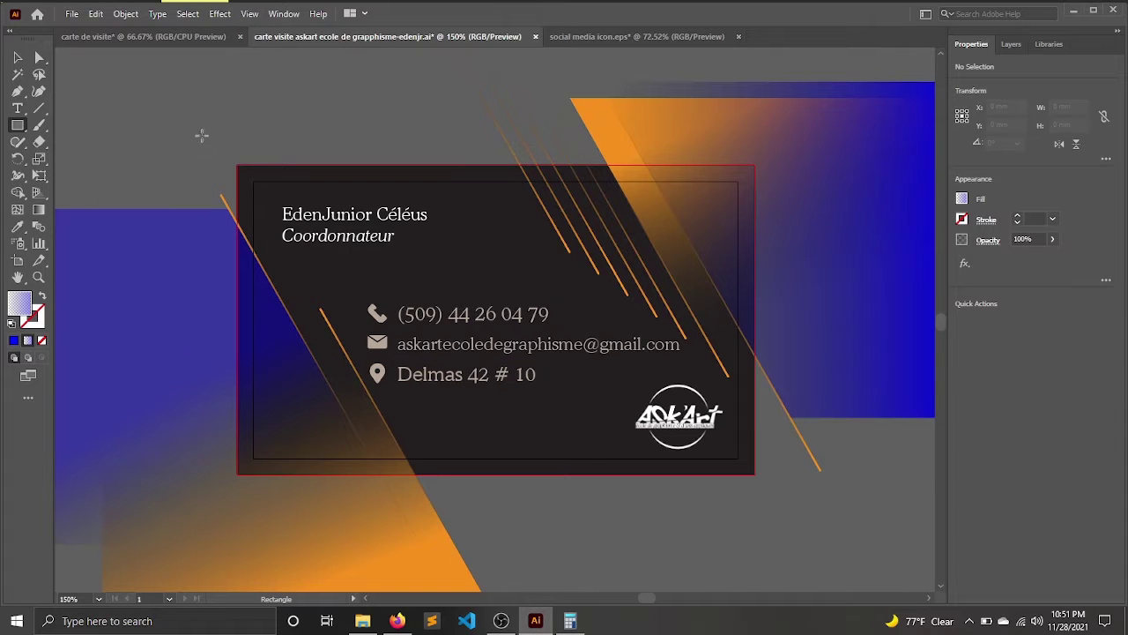
{"action": "left_click_drag", "start_coordinate": [238, 164], "coordinate": [756, 476]}
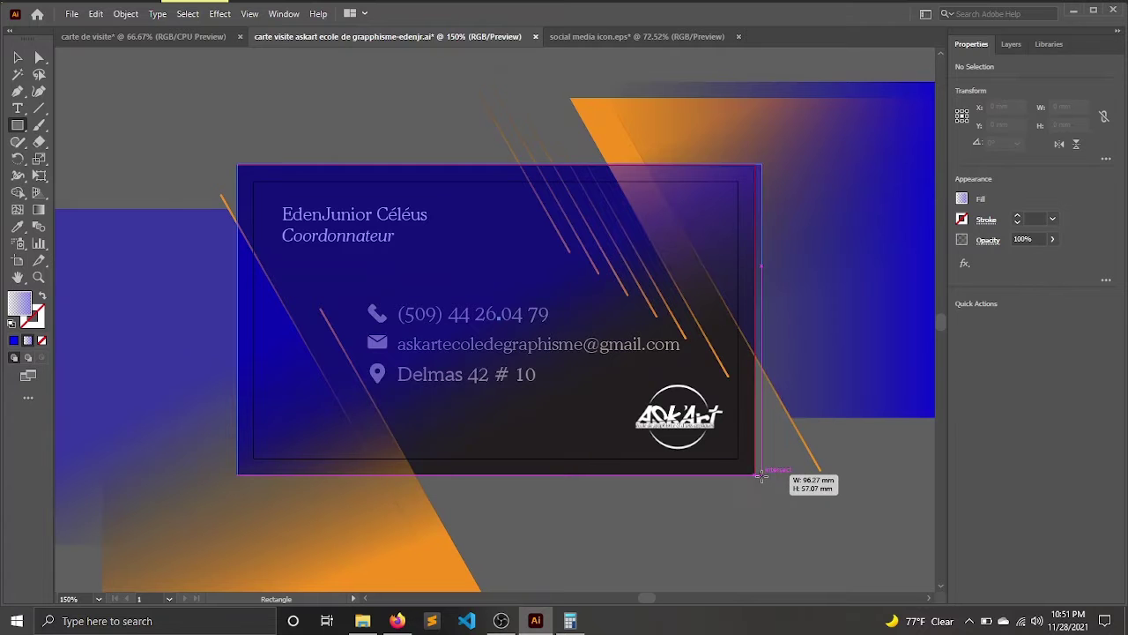
{"action": "left_click_drag", "start_coordinate": [757, 476], "coordinate": [755, 475]}
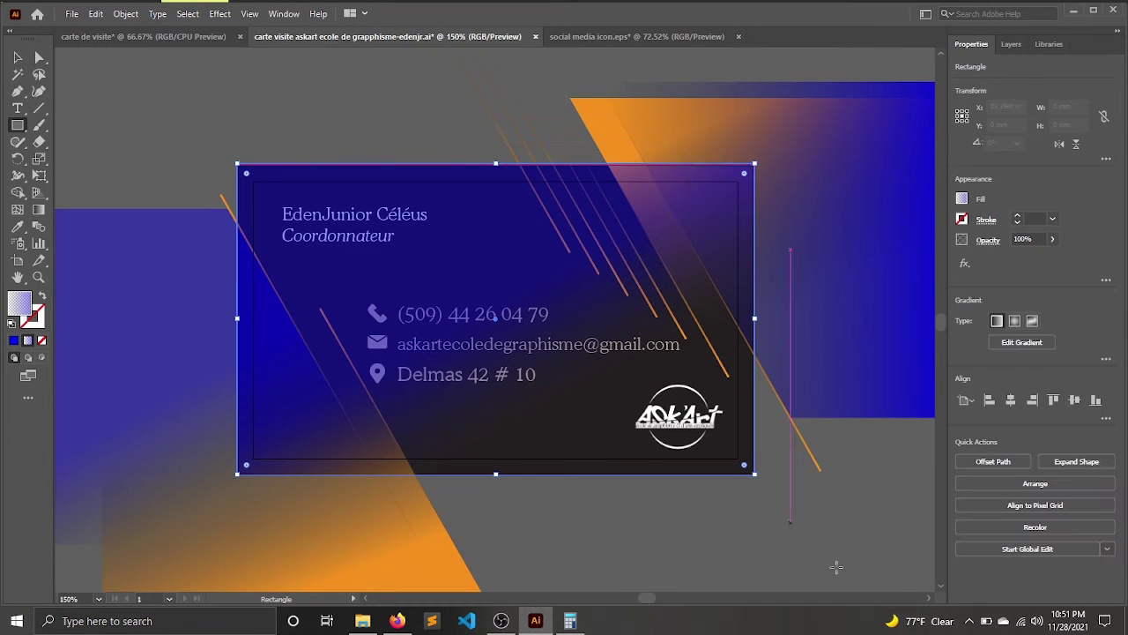
Step: Select all artwork and clip it to the new card rectangle
{"action": "key", "text": "ctrl+a"}
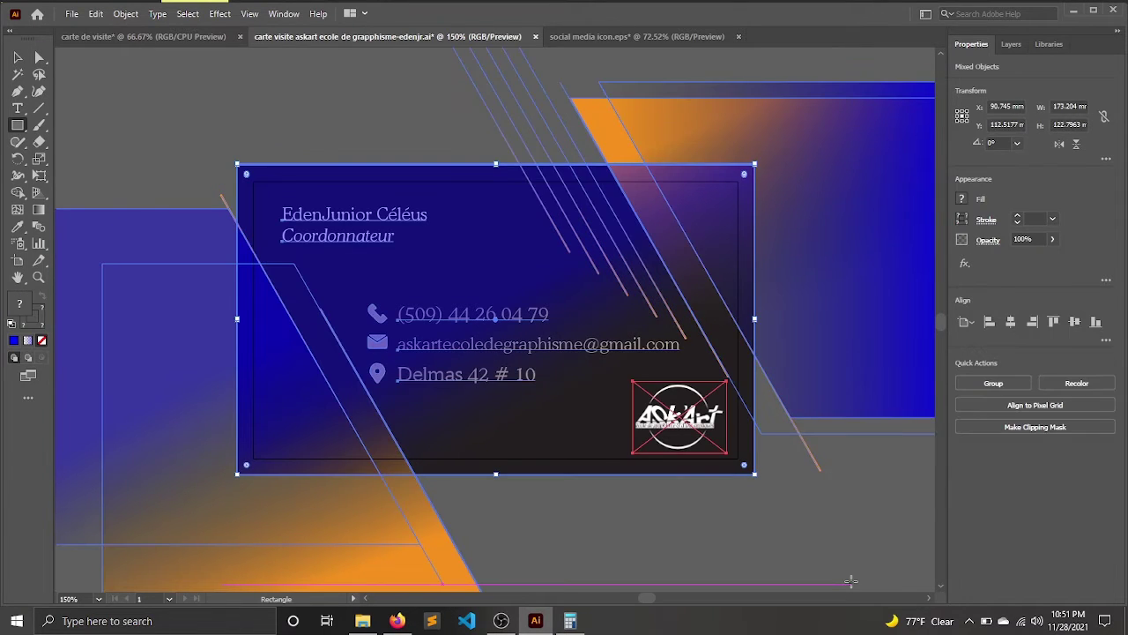
{"action": "left_click", "coordinate": [18, 58]}
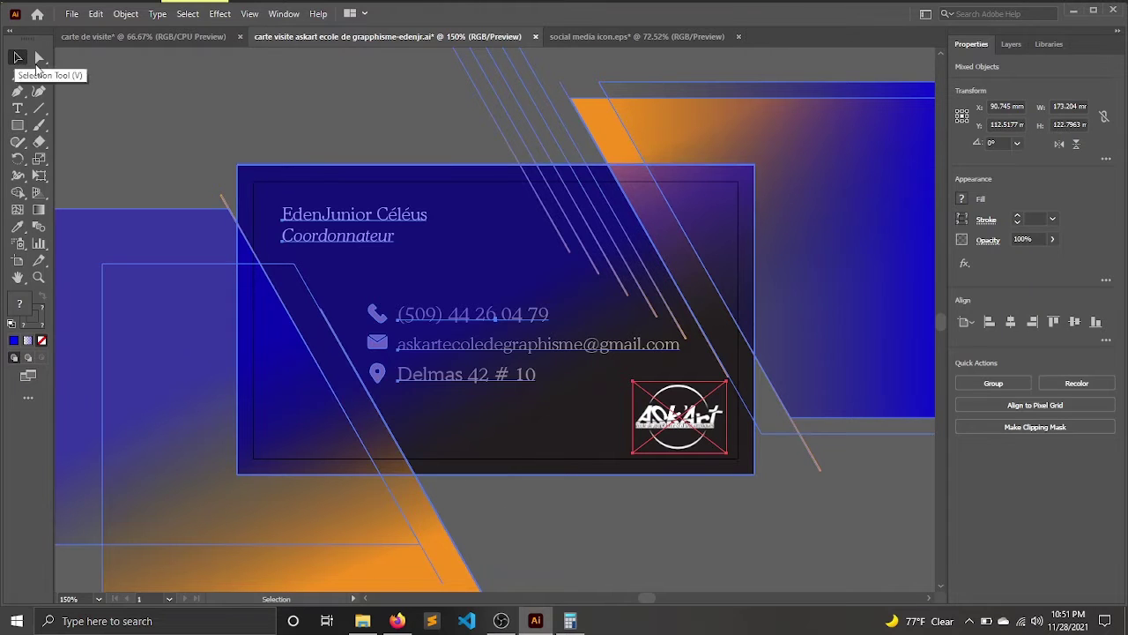
{"action": "right_click", "coordinate": [265, 293]}
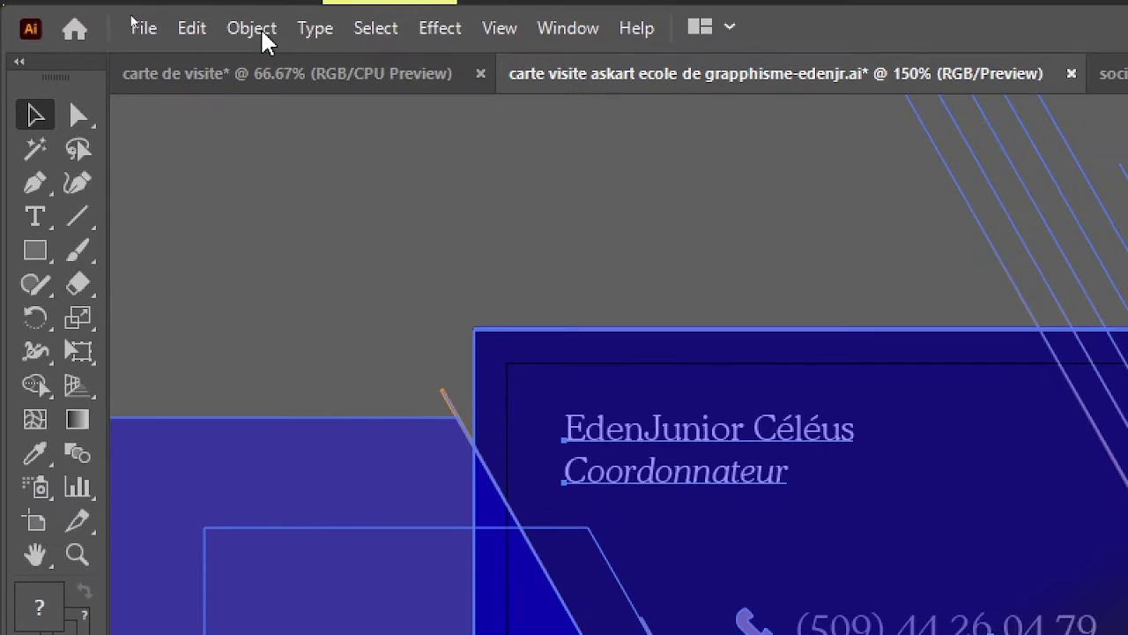
{"action": "left_click", "coordinate": [256, 31]}
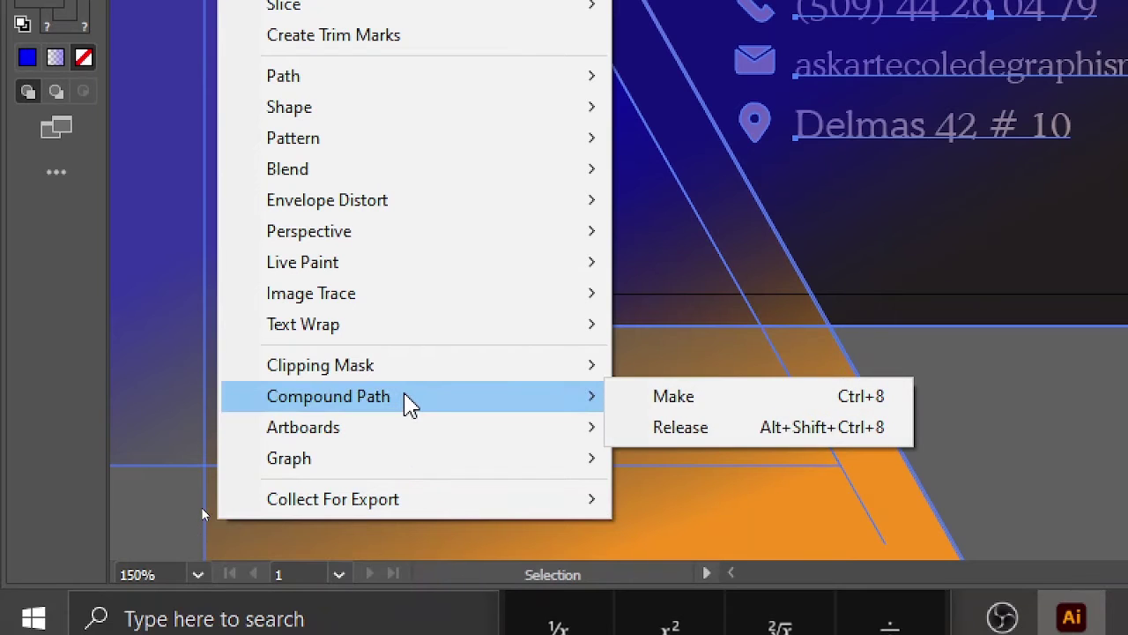
{"action": "mouse_move", "coordinate": [320, 365]}
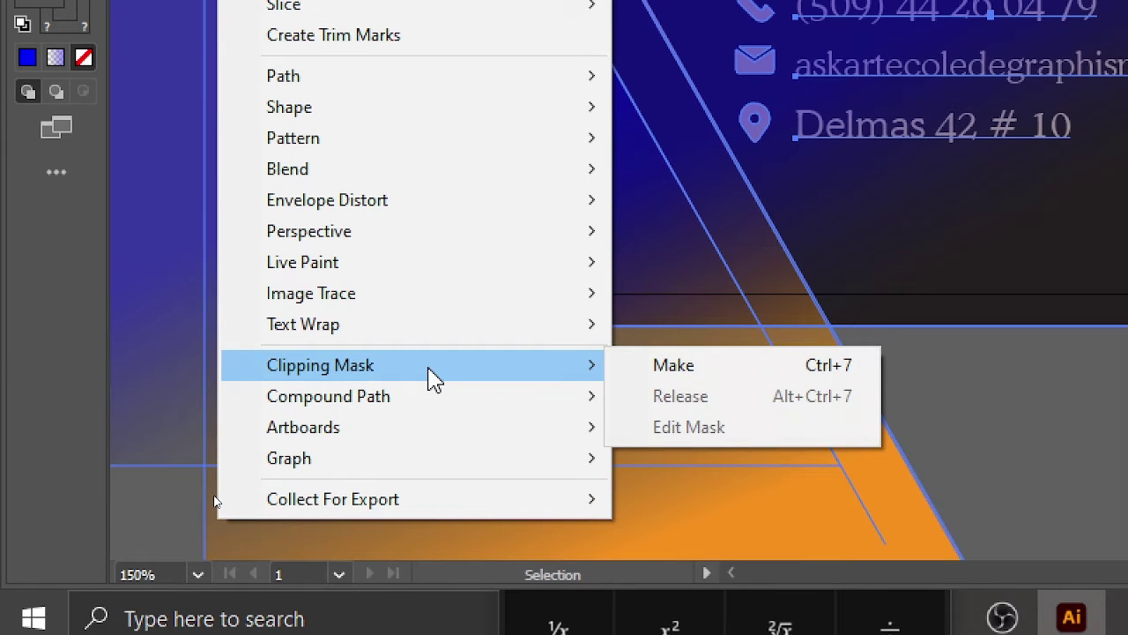
{"action": "left_click", "coordinate": [798, 367]}
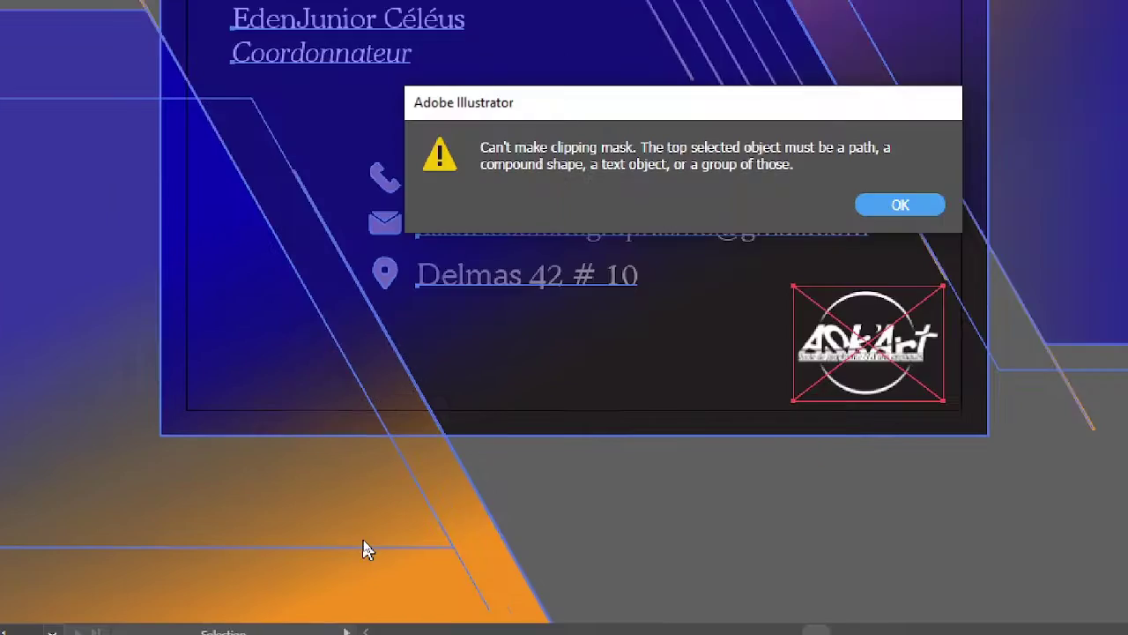
{"action": "key", "text": "Return"}
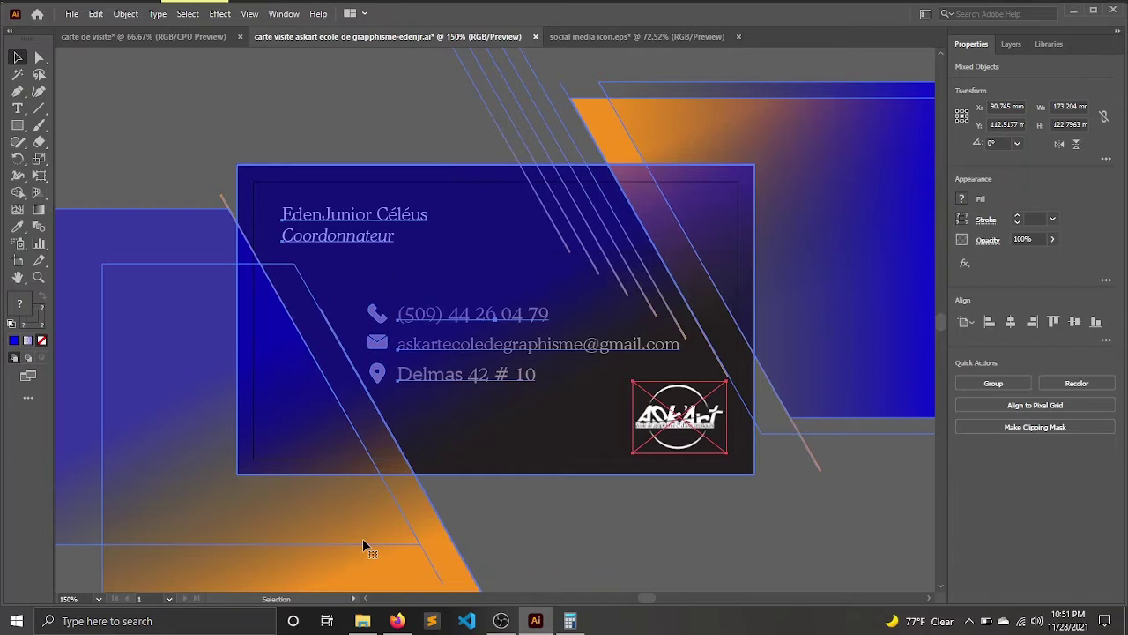
{"action": "key", "text": "ctrl+7"}
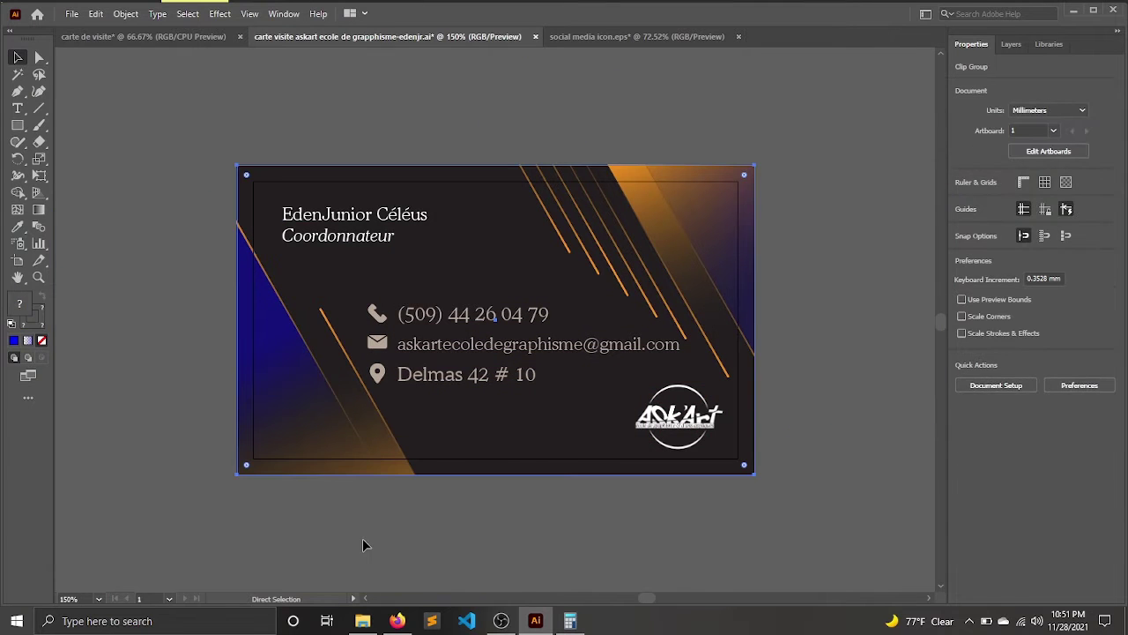
{"action": "key", "text": "v"}
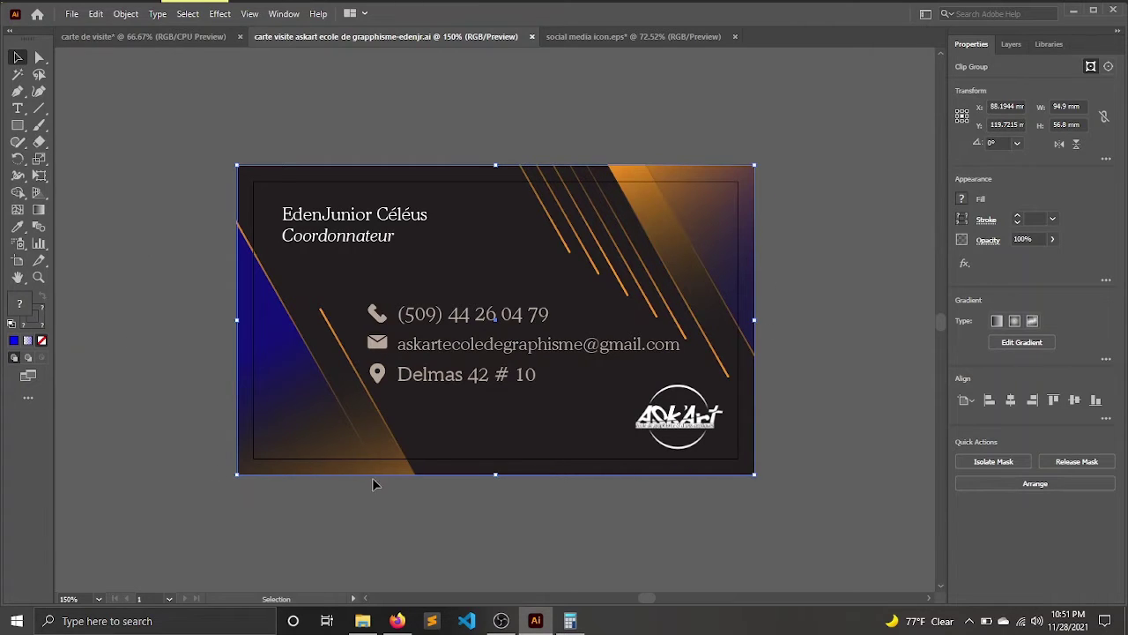
{"action": "key", "text": "ctrl+minus"}
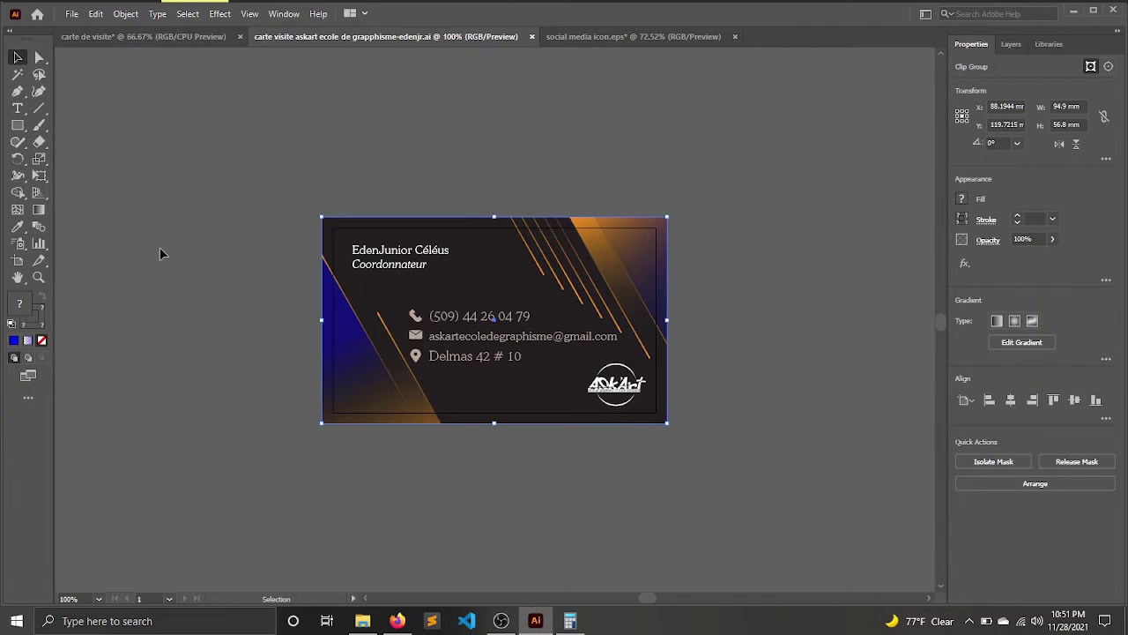
{"action": "left_click", "coordinate": [204, 146]}
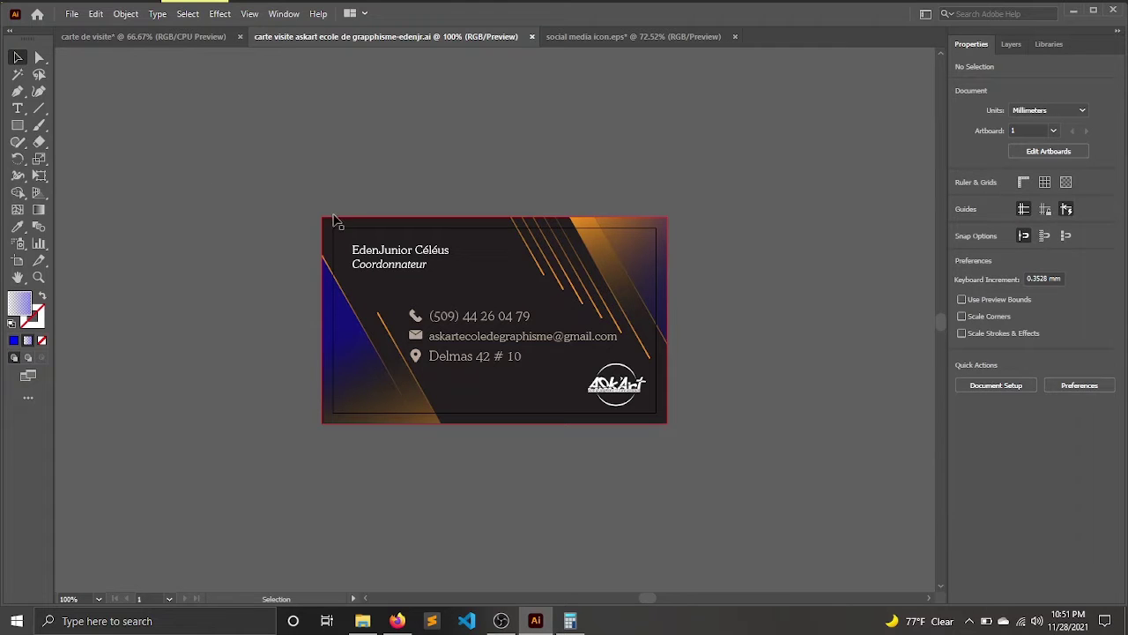
{"action": "left_click_drag", "start_coordinate": [323, 285], "coordinate": [323, 302]}
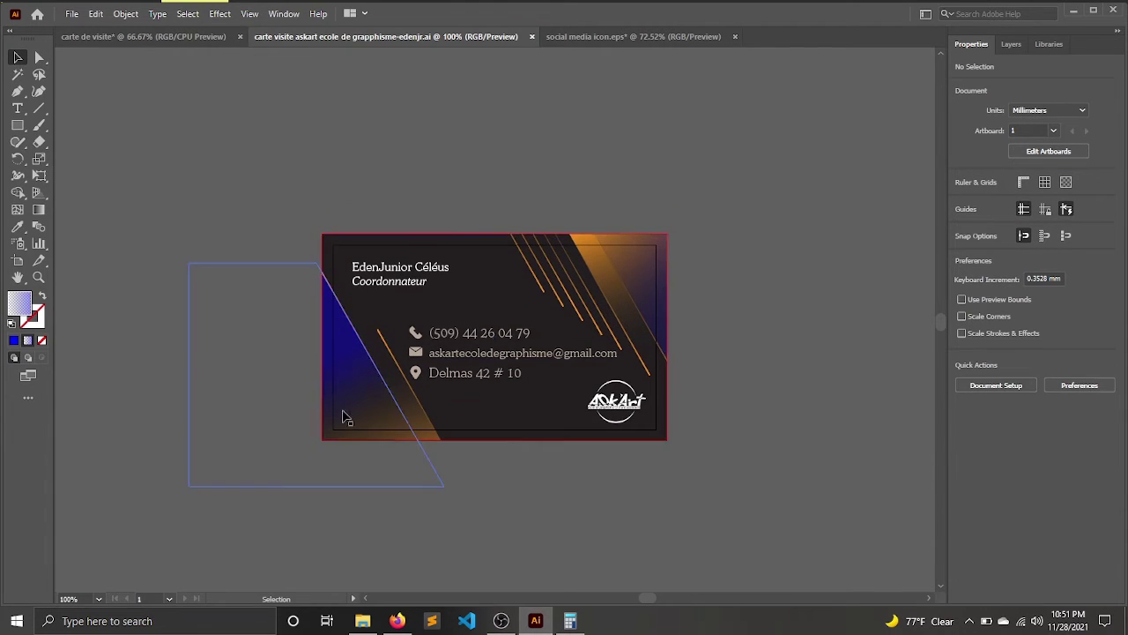
{"action": "scroll", "coordinate": [686, 344], "scroll_direction": "down", "scroll_amount": 2}
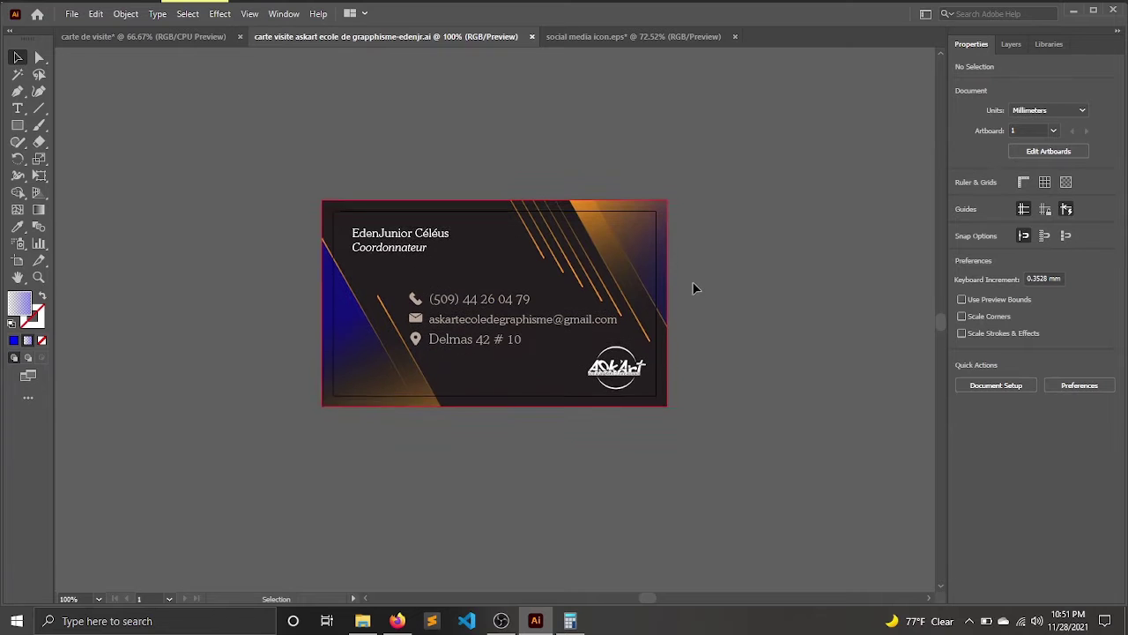
Step: On the carte de visite draft, delete the 'Adresse: Delamas' line
{"action": "left_click", "coordinate": [127, 40]}
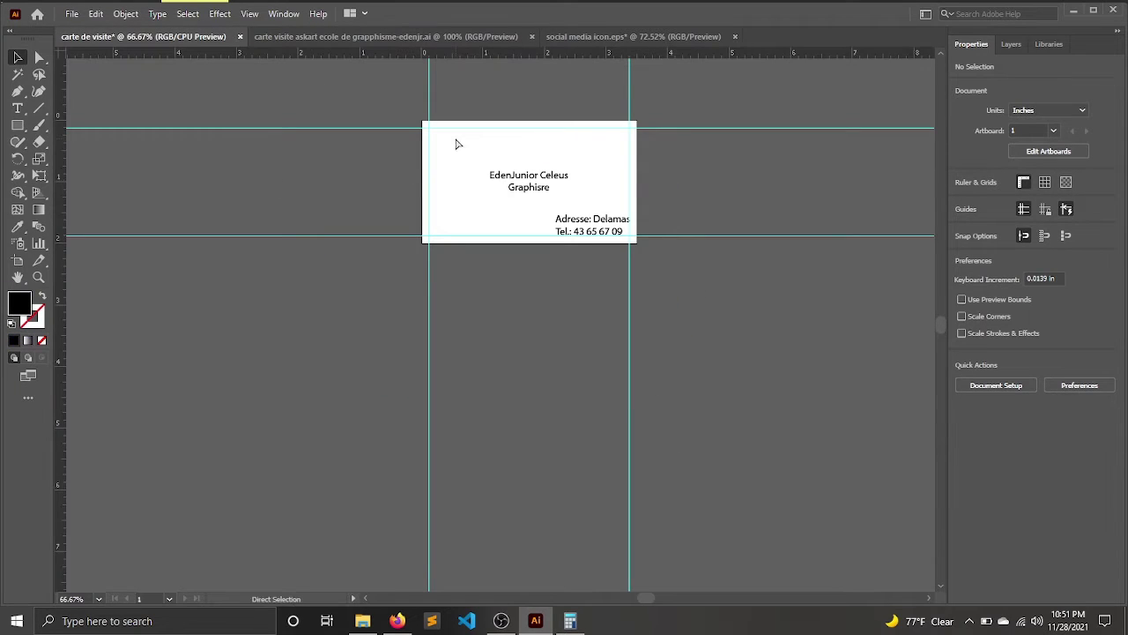
{"action": "key", "text": "ctrl+0"}
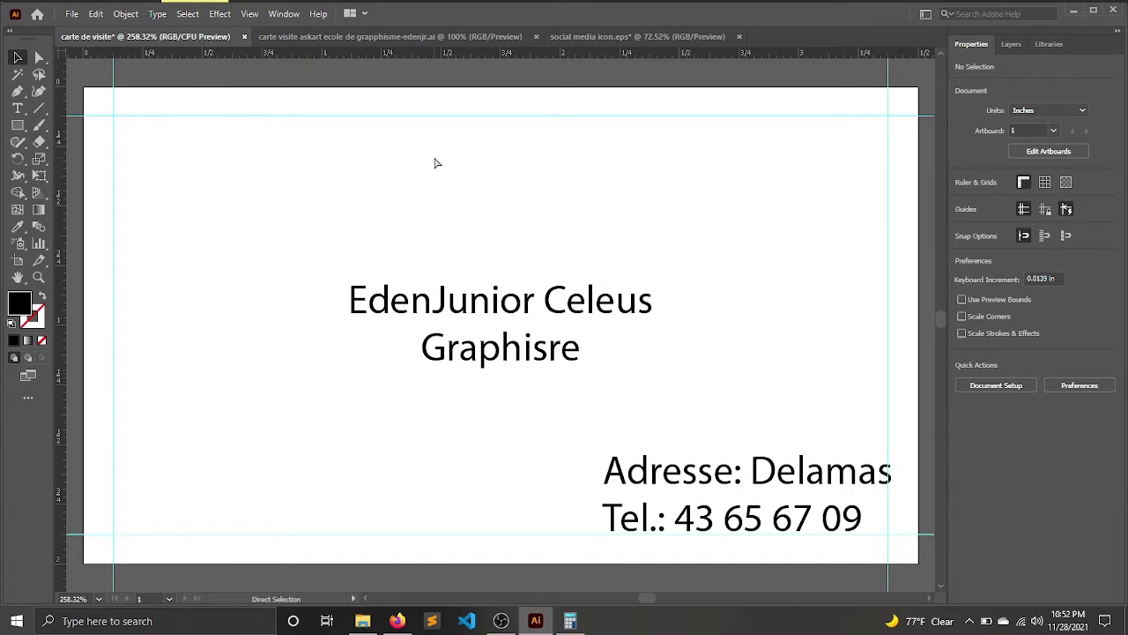
{"action": "key", "text": "ctrl+minus"}
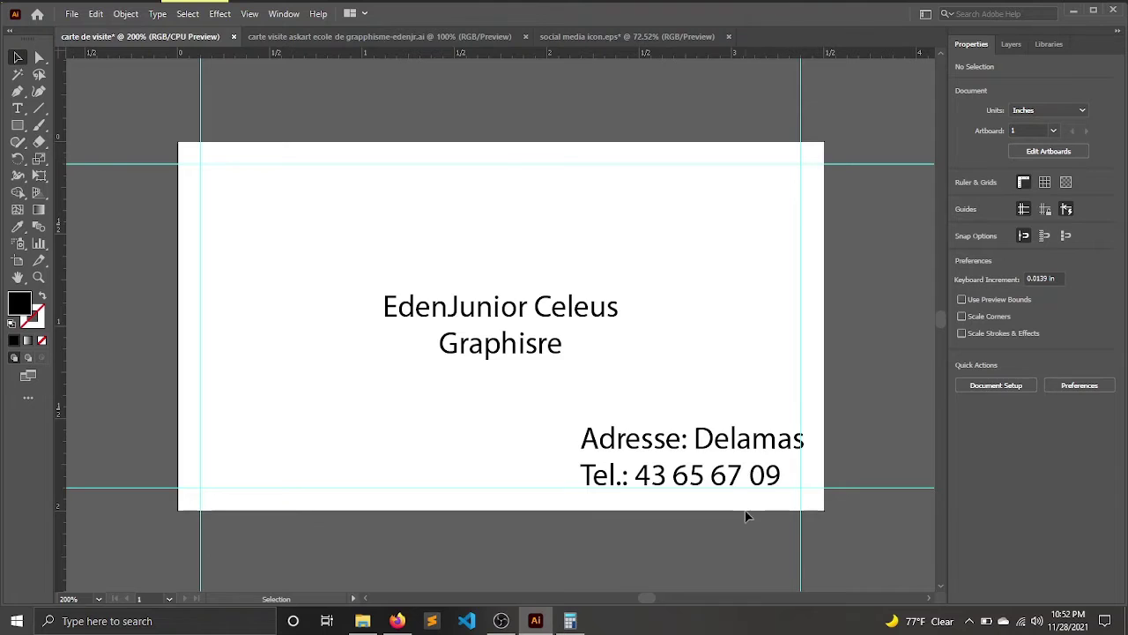
{"action": "double_click", "coordinate": [750, 442]}
{"action": "left_click", "coordinate": [750, 442]}
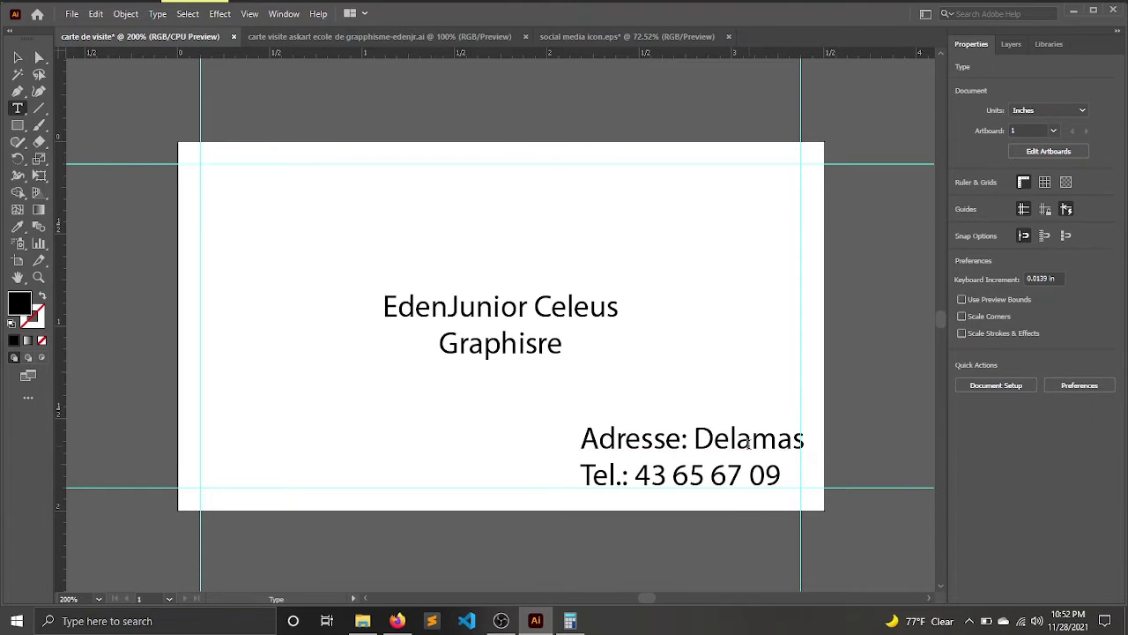
{"action": "triple_click", "coordinate": [750, 442]}
{"action": "key", "text": "BackSpace"}
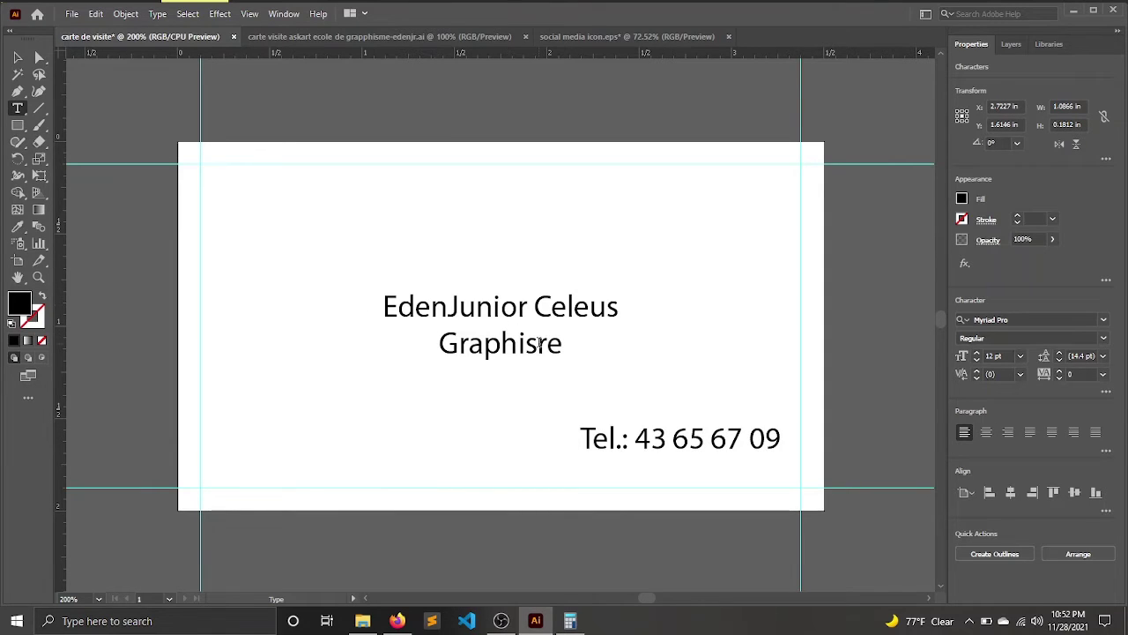
Step: Correct the typo 'Graphisre' to 'Graphiste' and finish text editing
{"action": "left_click", "coordinate": [539, 344]}
{"action": "key", "text": "Delete"}
{"action": "type", "text": "t"}
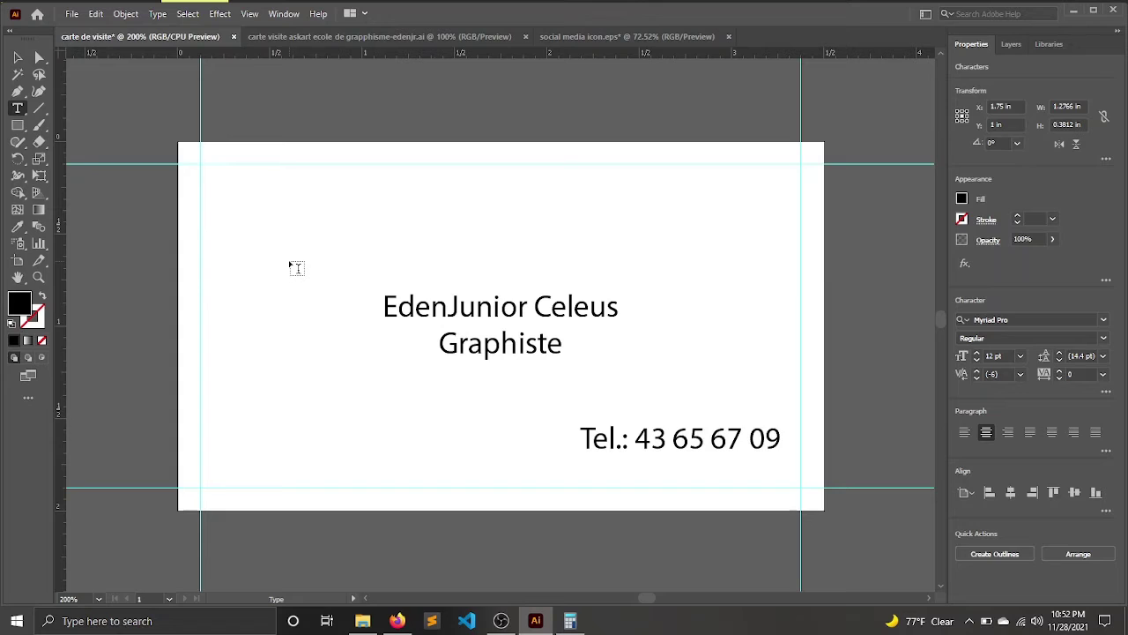
{"action": "left_click", "coordinate": [17, 57]}
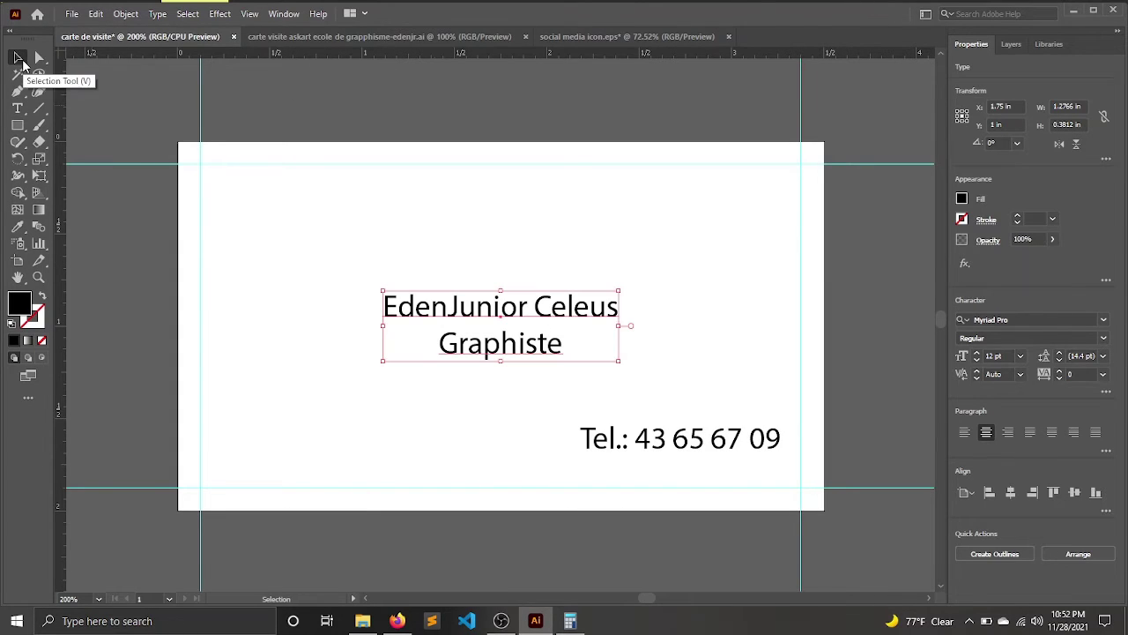
Step: Look over the dark business card and the social media icon sheet, then bring up Firefox
{"action": "left_click", "coordinate": [414, 37]}
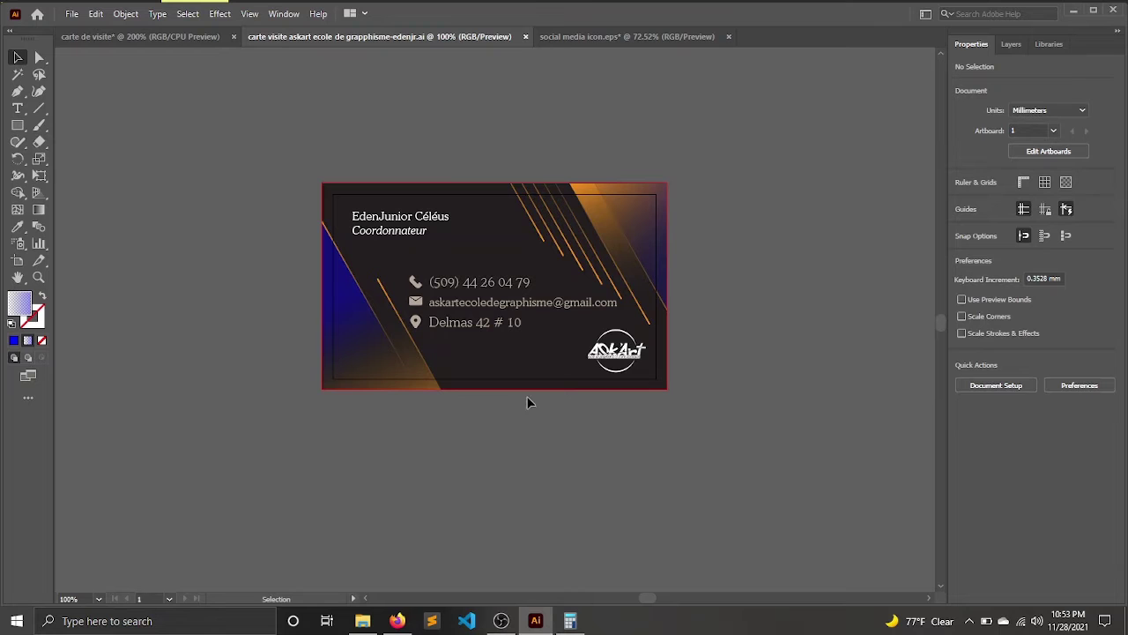
{"action": "left_click", "coordinate": [683, 36]}
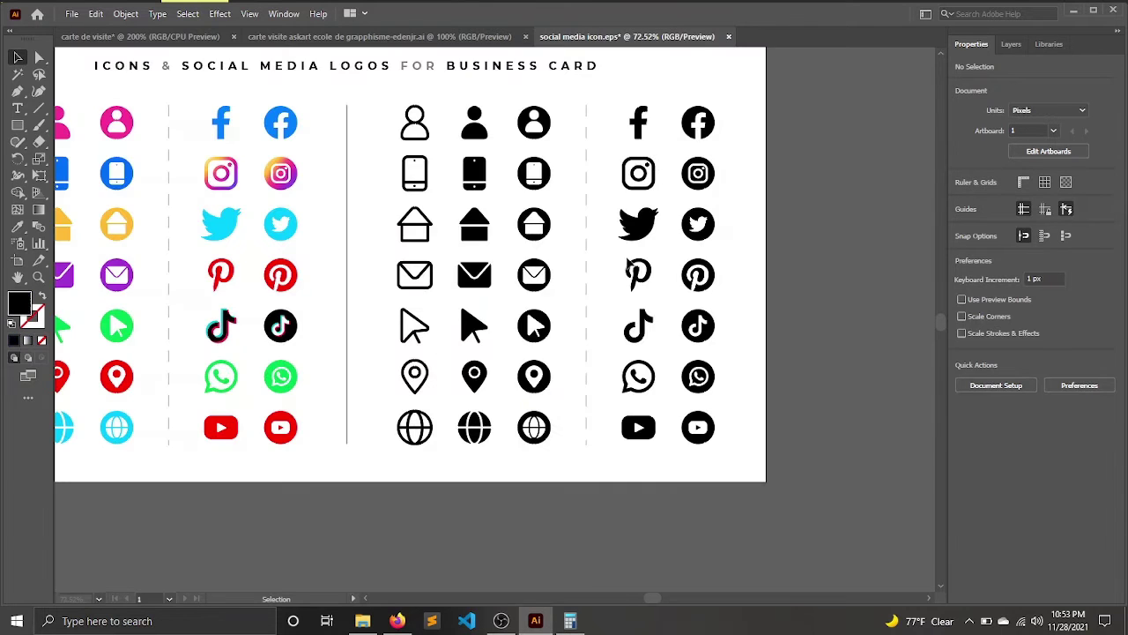
{"action": "left_click", "coordinate": [397, 621]}
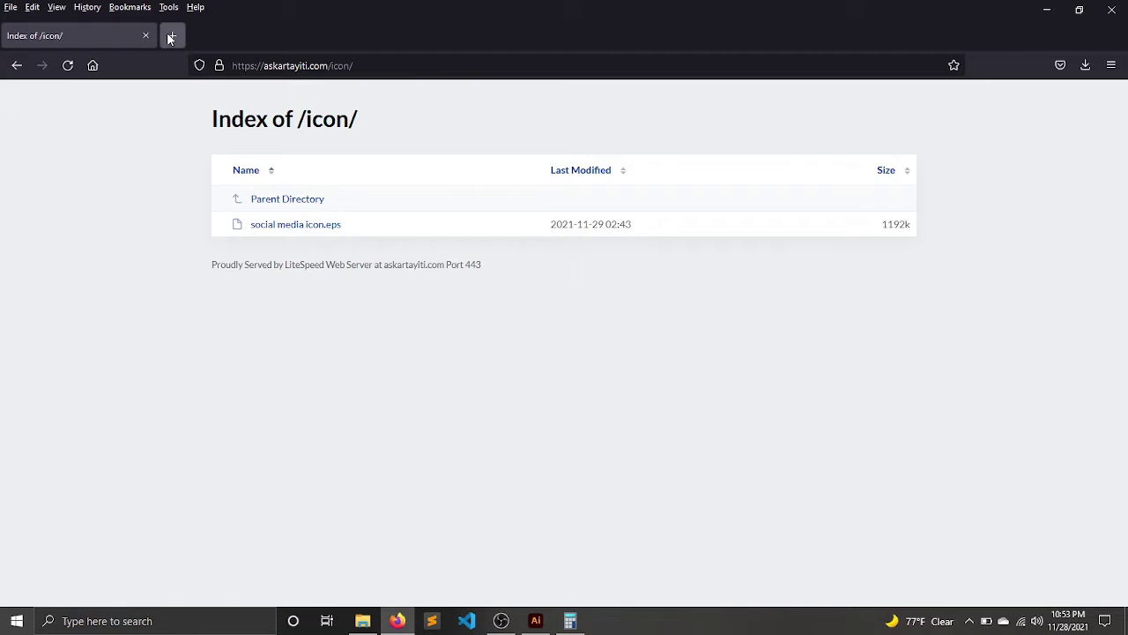
Step: Search for 'carte de visite' in a new Firefox tab and view the image results
{"action": "left_click", "coordinate": [172, 35]}
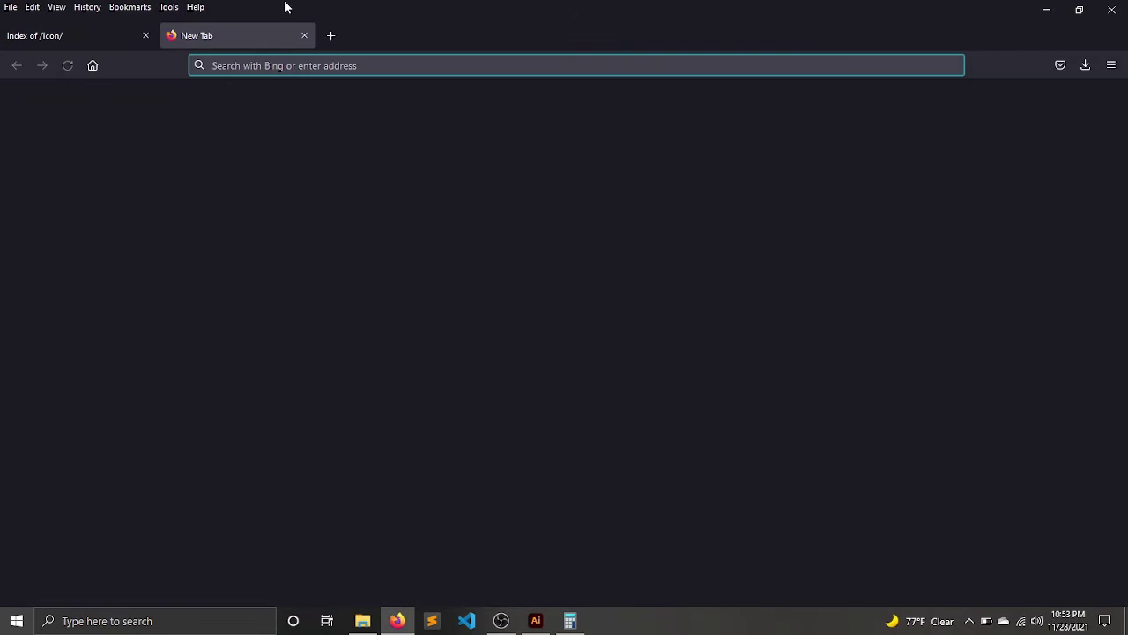
{"action": "type", "text": "carte d"}
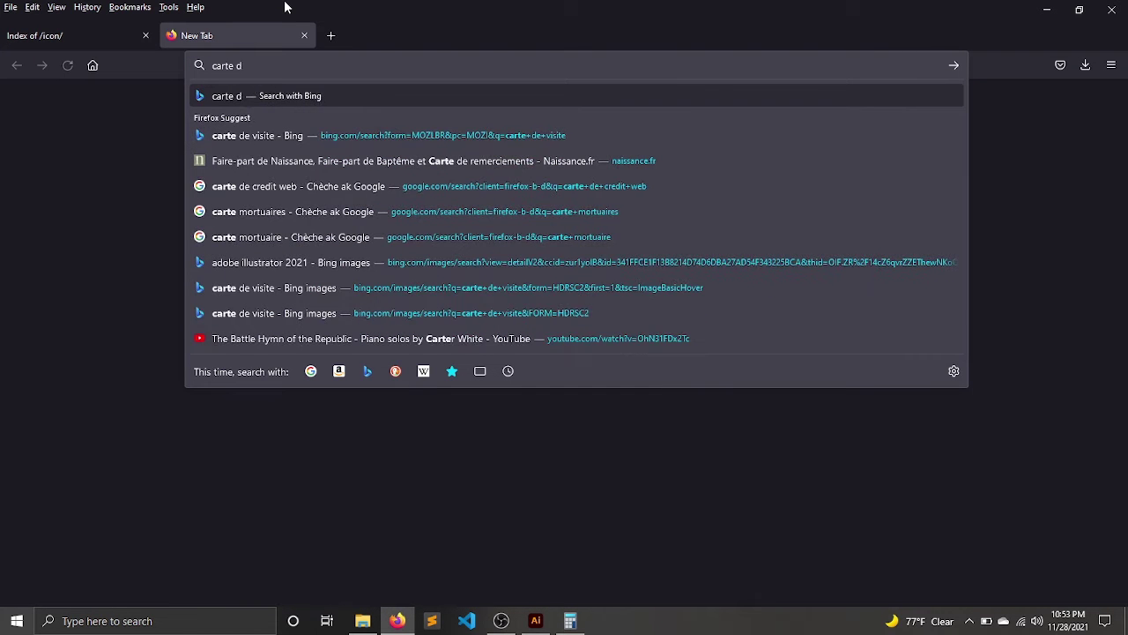
{"action": "type", "text": "e visi"}
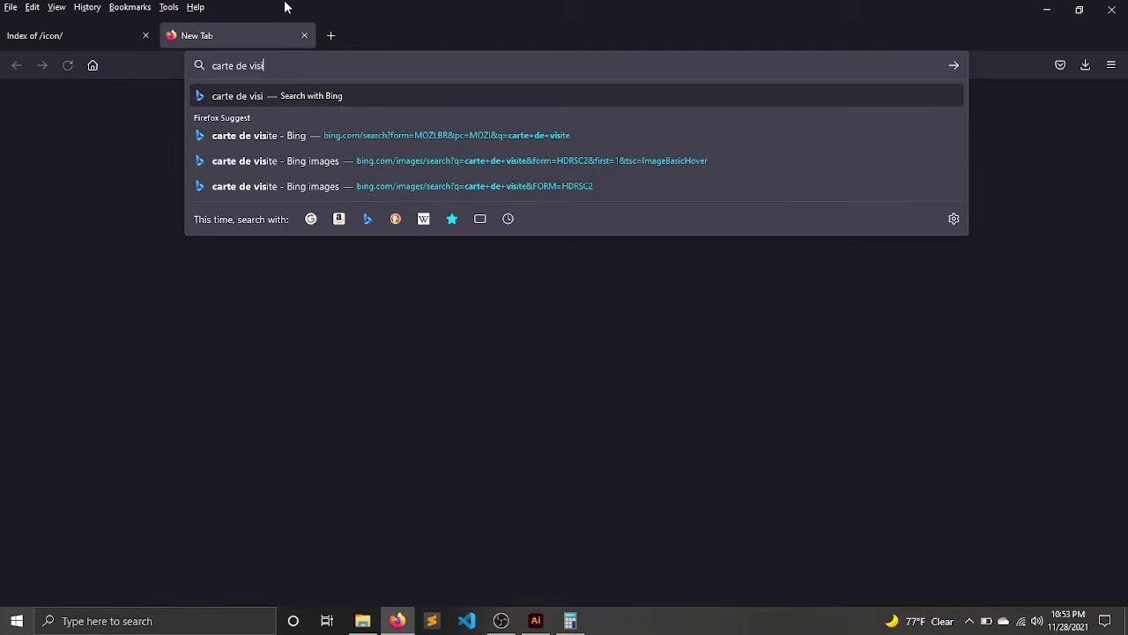
{"action": "type", "text": "te"}
{"action": "key", "text": "Return"}
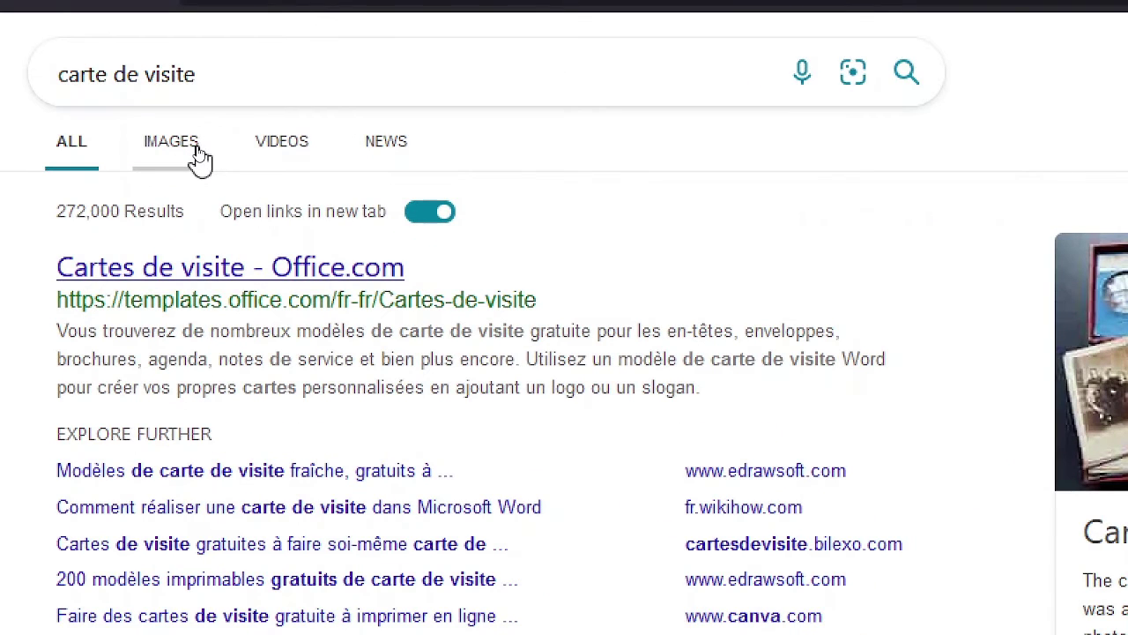
{"action": "mouse_move", "coordinate": [348, 88]}
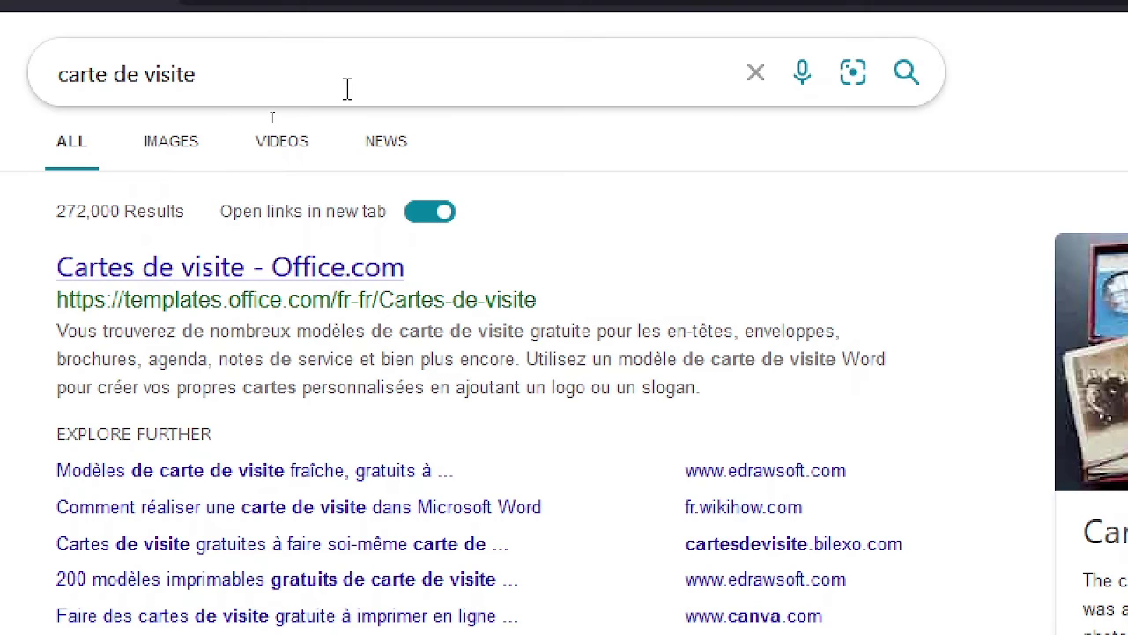
{"action": "scroll", "coordinate": [265, 484], "scroll_direction": "down", "scroll_amount": 1}
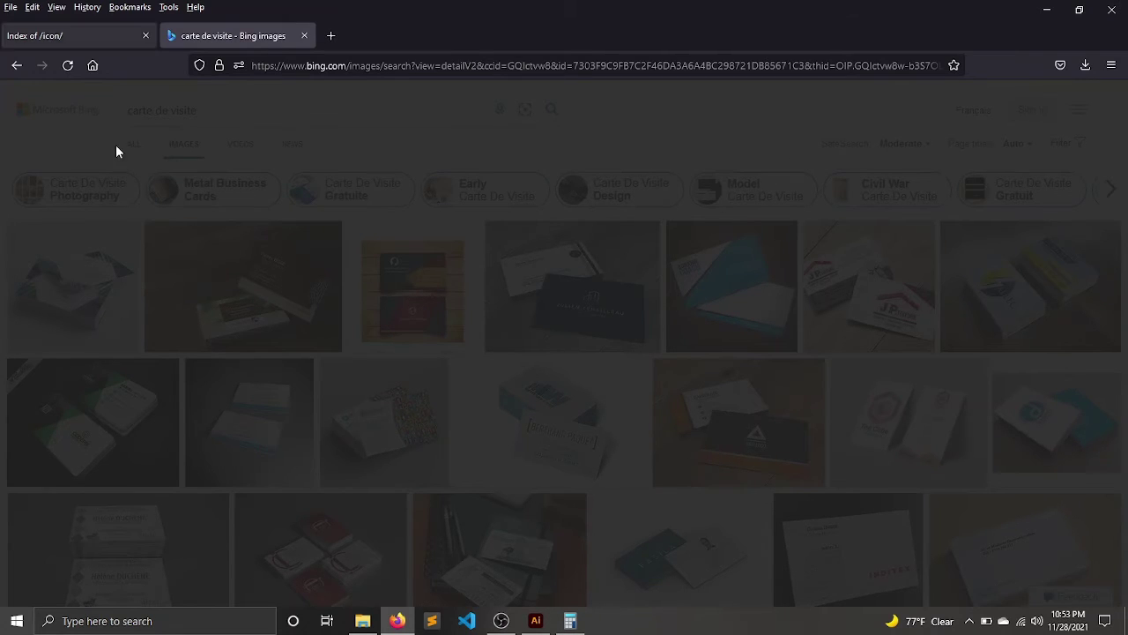
Step: Close the image preview, scroll through the carte de visite results, and close Firefox
{"action": "left_click", "coordinate": [17, 65]}
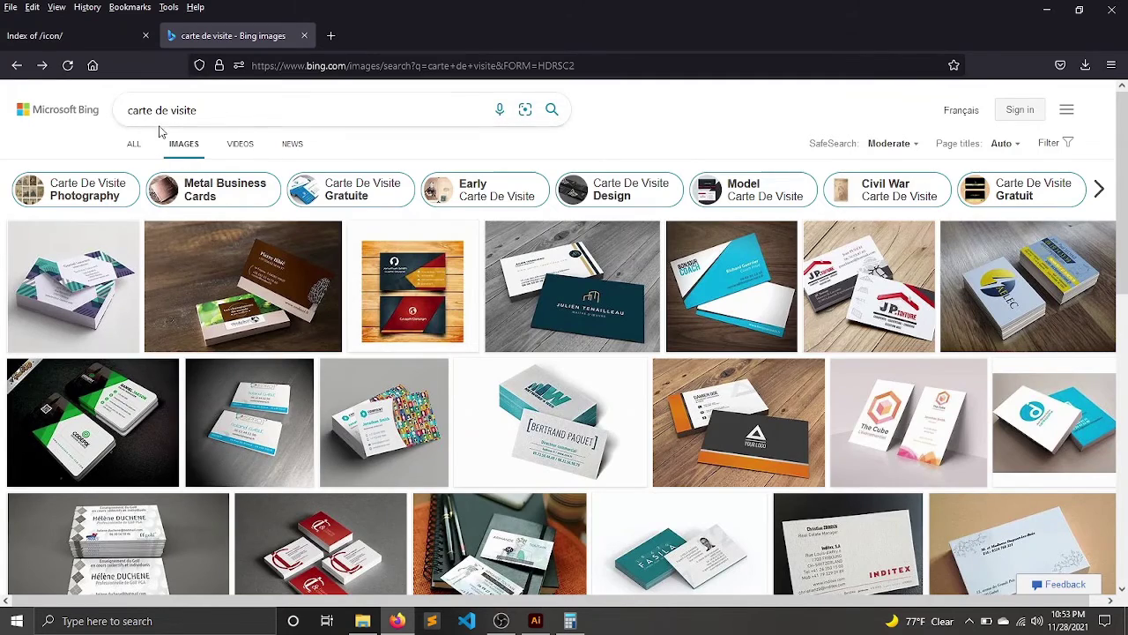
{"action": "scroll", "coordinate": [355, 335], "scroll_direction": "down", "scroll_amount": 3}
{"action": "scroll", "coordinate": [355, 338], "scroll_direction": "down", "scroll_amount": 2}
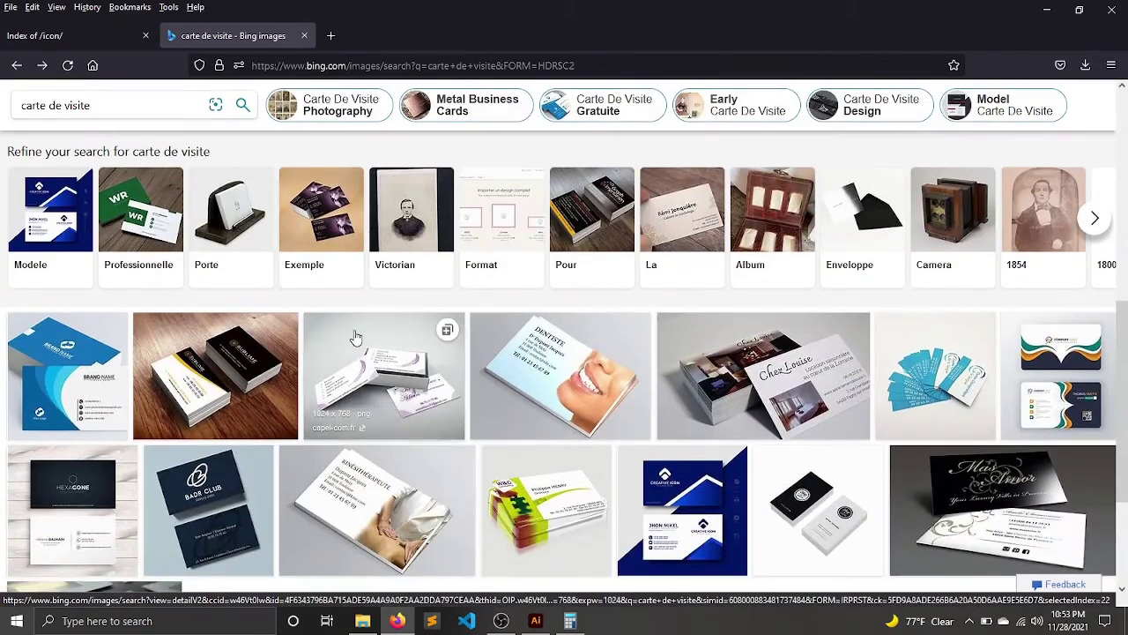
{"action": "scroll", "coordinate": [356, 338], "scroll_direction": "down", "scroll_amount": 3}
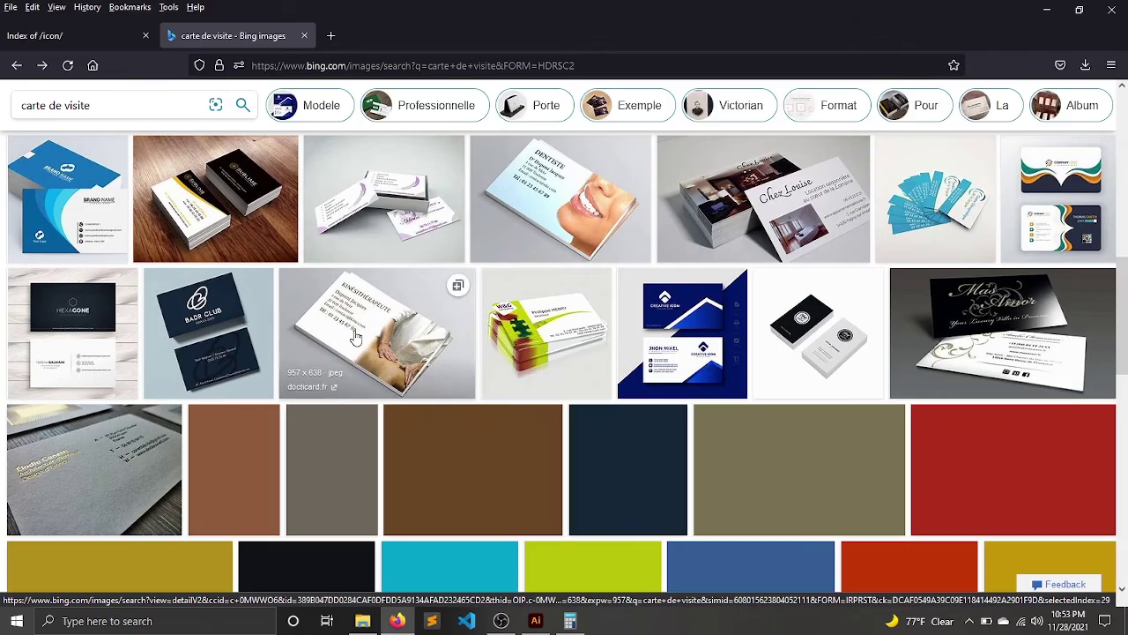
{"action": "scroll", "coordinate": [356, 338], "scroll_direction": "down", "scroll_amount": 2}
{"action": "scroll", "coordinate": [355, 338], "scroll_direction": "down", "scroll_amount": 3}
{"action": "scroll", "coordinate": [355, 338], "scroll_direction": "down", "scroll_amount": 3}
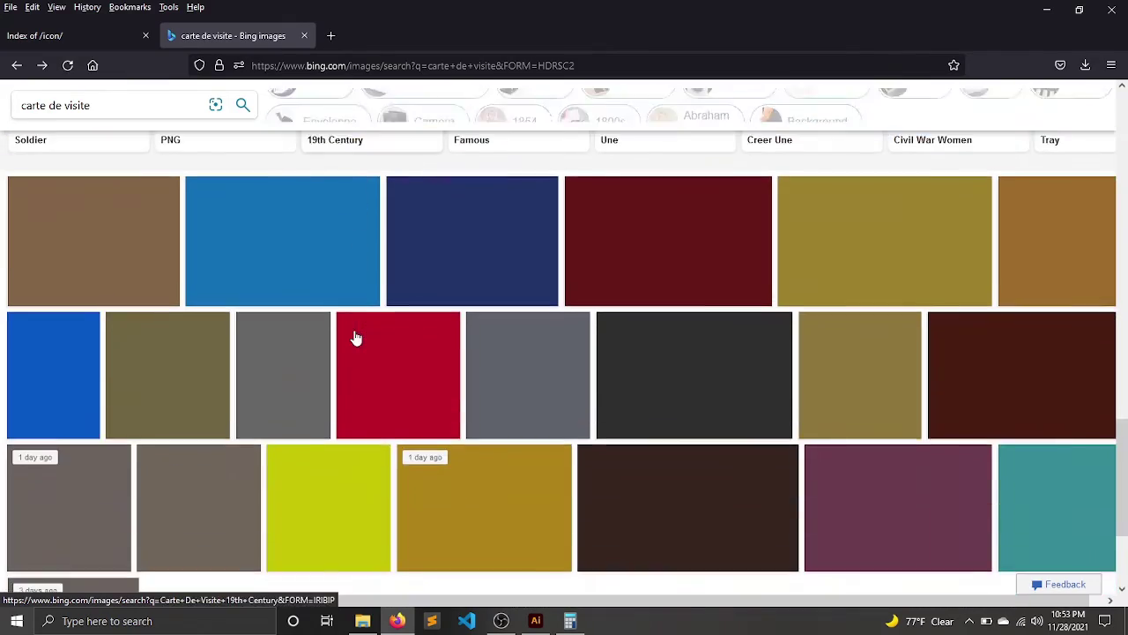
{"action": "scroll", "coordinate": [356, 337], "scroll_direction": "up", "scroll_amount": 5}
{"action": "scroll", "coordinate": [355, 337], "scroll_direction": "up", "scroll_amount": 5}
{"action": "scroll", "coordinate": [356, 337], "scroll_direction": "up", "scroll_amount": 5}
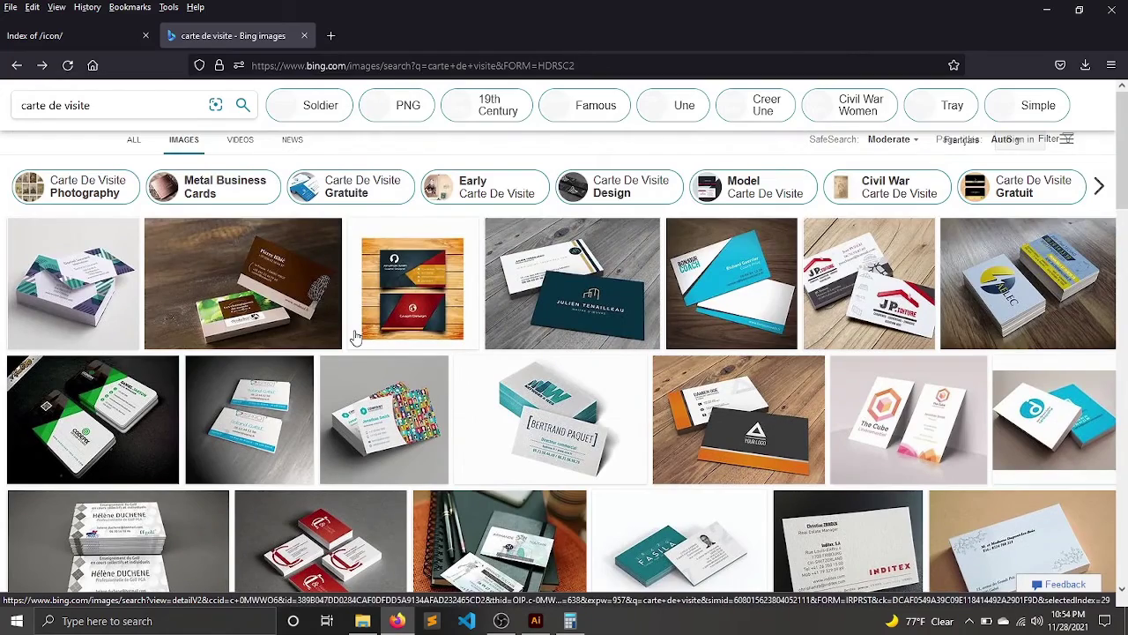
{"action": "scroll", "coordinate": [355, 338], "scroll_direction": "up", "scroll_amount": 1}
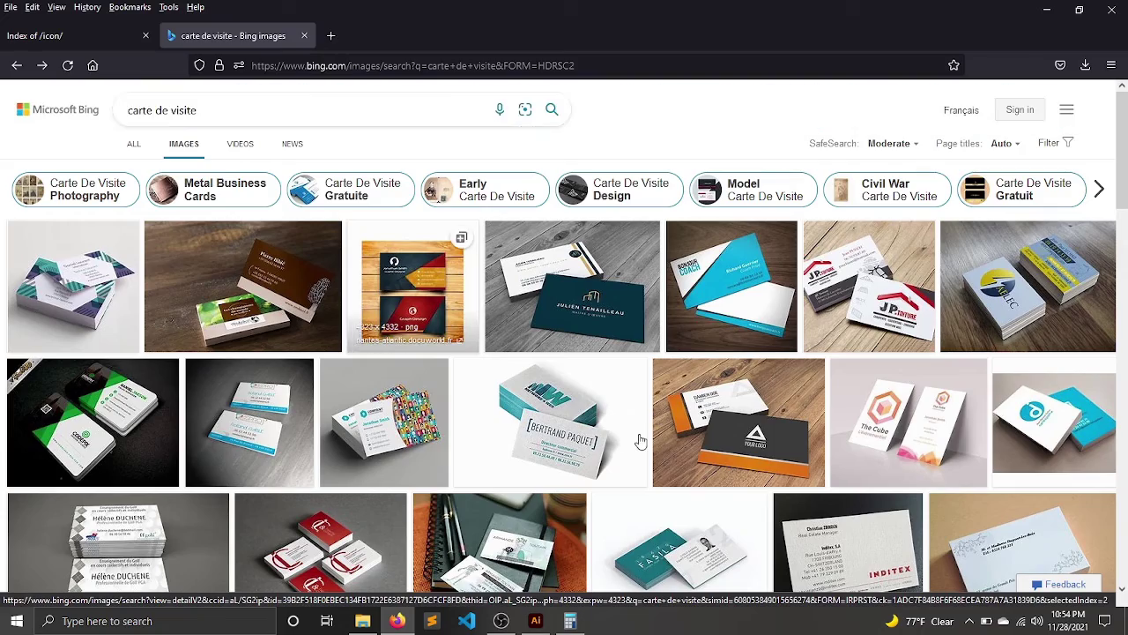
{"action": "scroll", "coordinate": [638, 440], "scroll_direction": "down", "scroll_amount": 3}
{"action": "scroll", "coordinate": [638, 440], "scroll_direction": "down", "scroll_amount": 5}
{"action": "scroll", "coordinate": [640, 441], "scroll_direction": "down", "scroll_amount": 3}
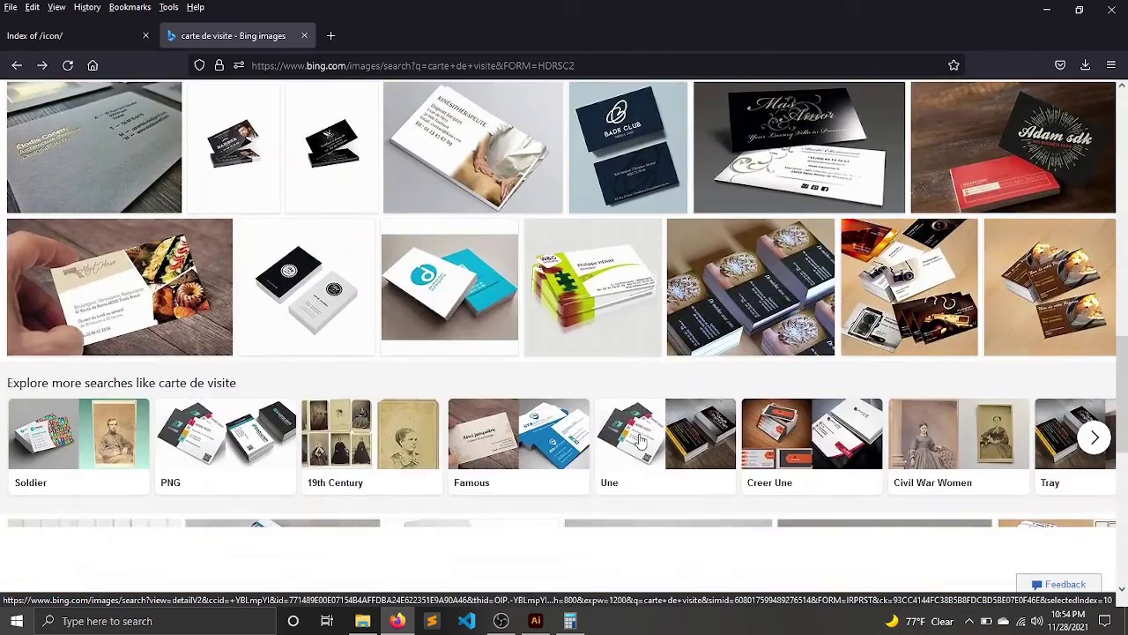
{"action": "scroll", "coordinate": [641, 441], "scroll_direction": "down", "scroll_amount": 3}
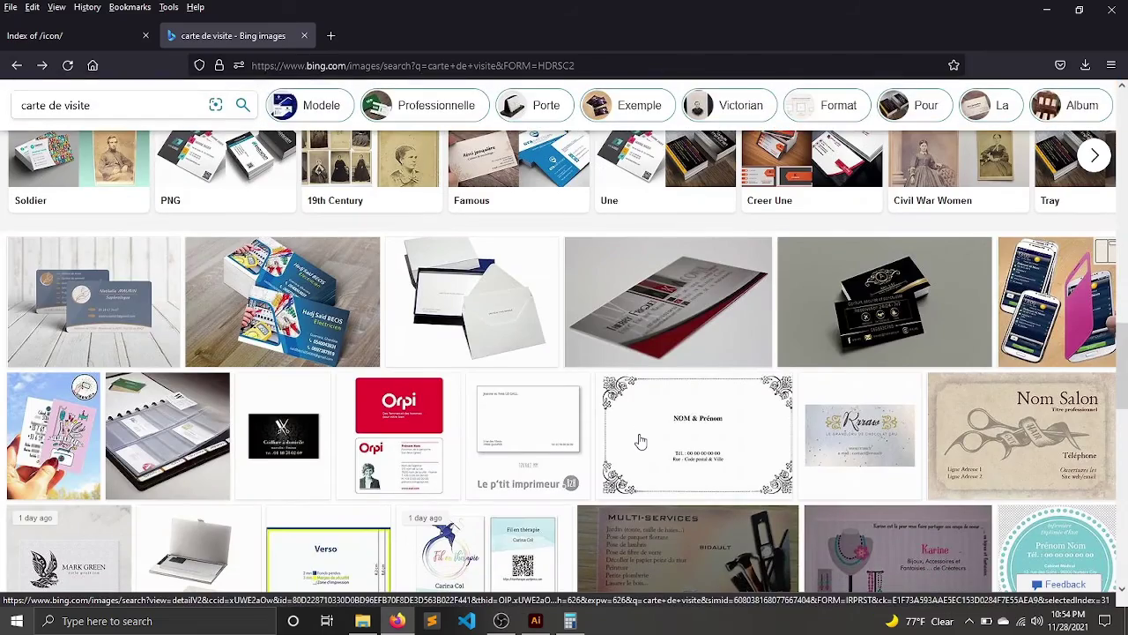
{"action": "scroll", "coordinate": [640, 441], "scroll_direction": "down", "scroll_amount": 3}
{"action": "scroll", "coordinate": [640, 441], "scroll_direction": "down", "scroll_amount": 3}
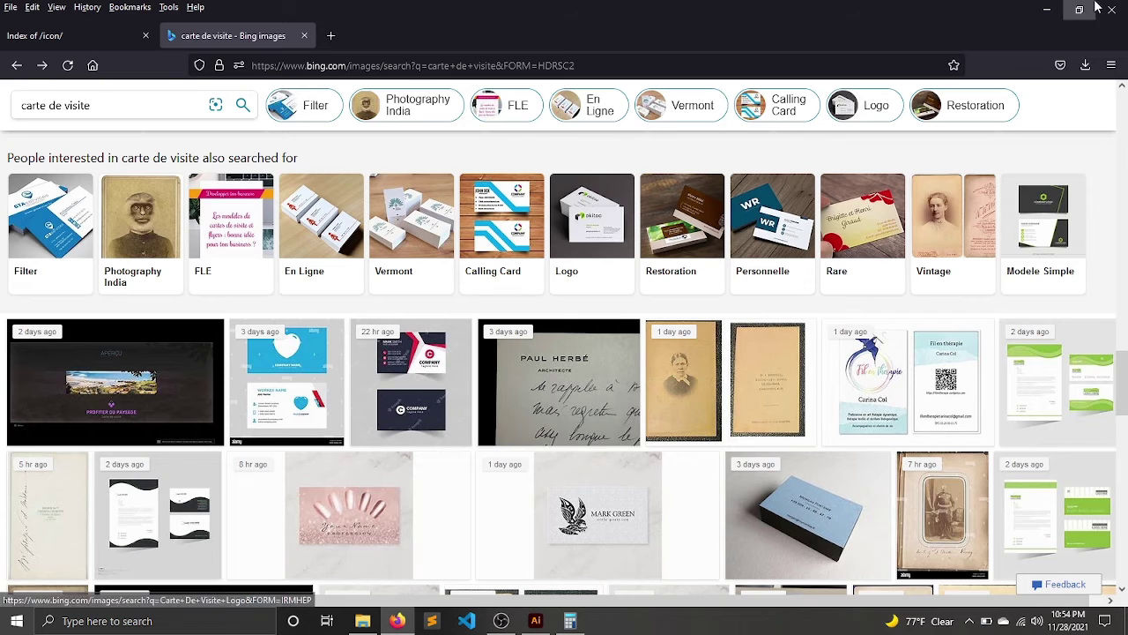
{"action": "left_click", "coordinate": [1121, 6]}
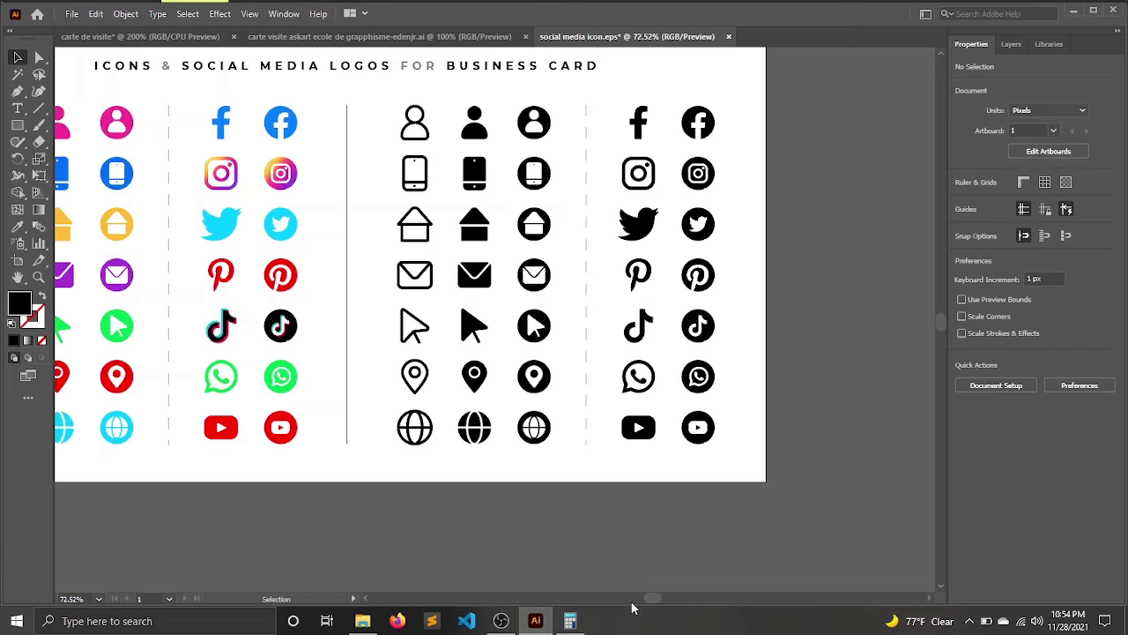
Step: Scroll the icon sheet, view the dark askart card, then return to the white carte de visite draft
{"action": "left_click_drag", "start_coordinate": [649, 601], "coordinate": [636, 603]}
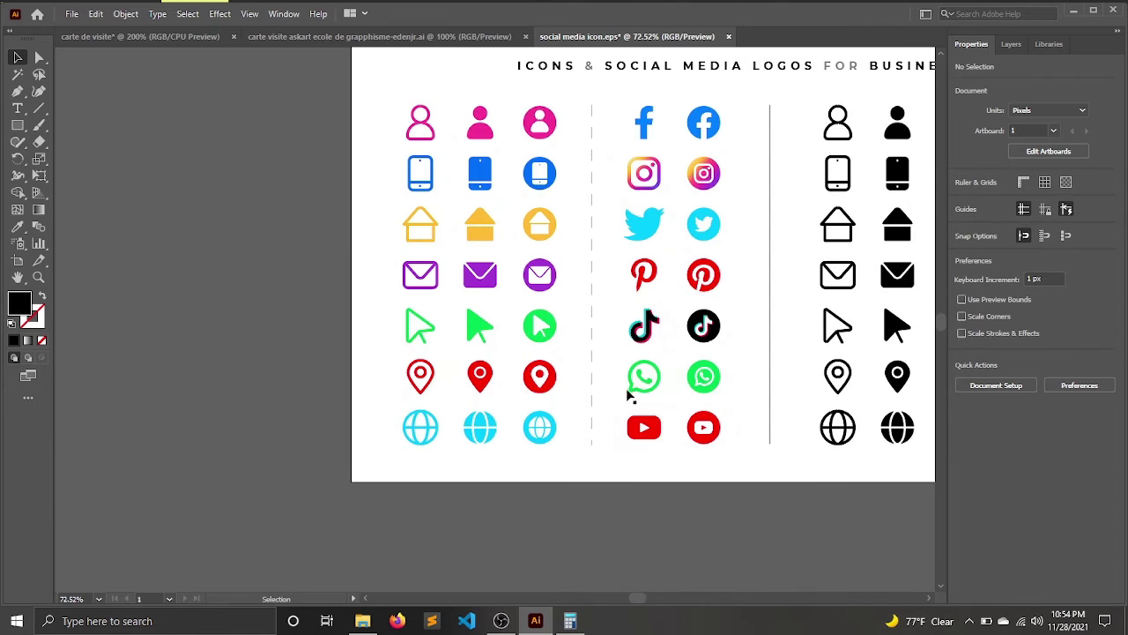
{"action": "left_click", "coordinate": [401, 37]}
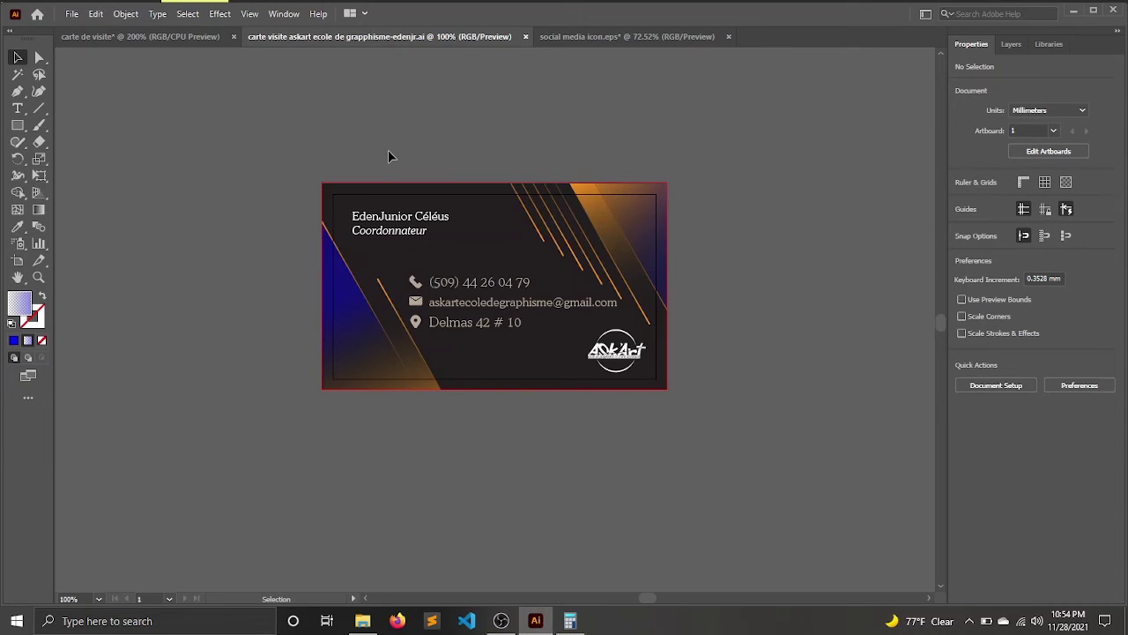
{"action": "left_click", "coordinate": [590, 37]}
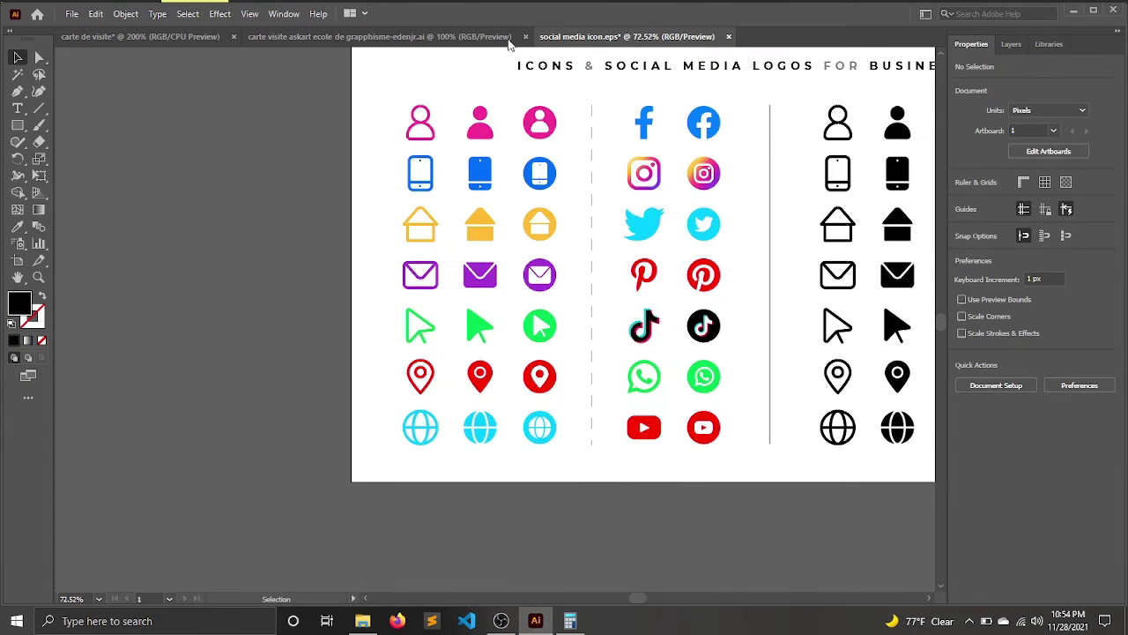
{"action": "left_click", "coordinate": [475, 40]}
{"action": "left_click", "coordinate": [183, 41]}
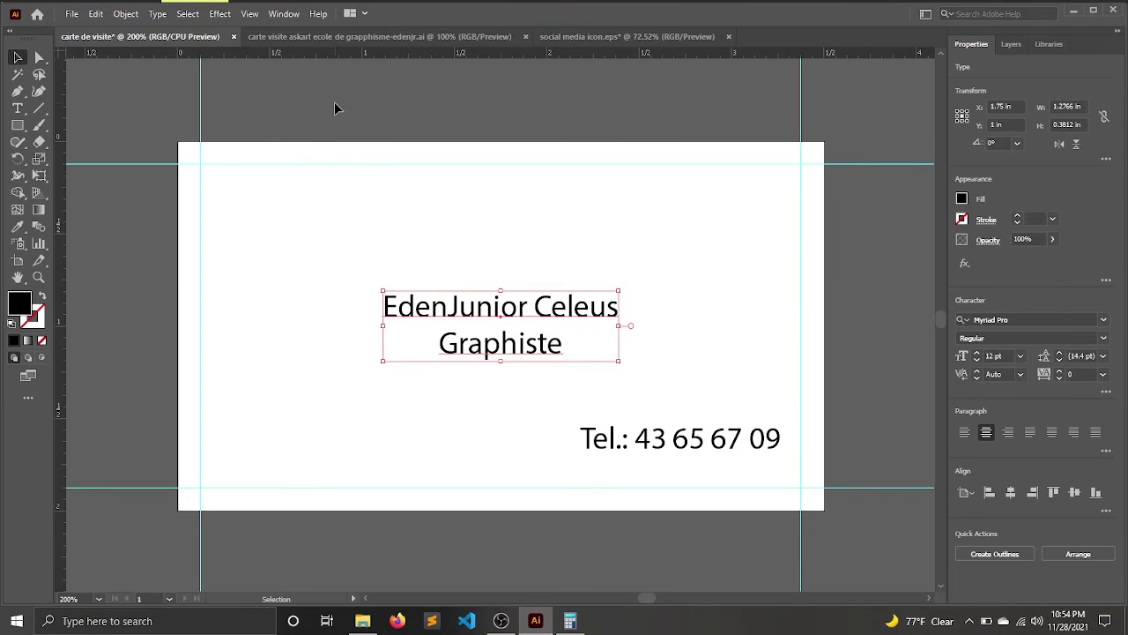
Step: Close the carte de visite draft without saving its changes
{"action": "left_click", "coordinate": [699, 230]}
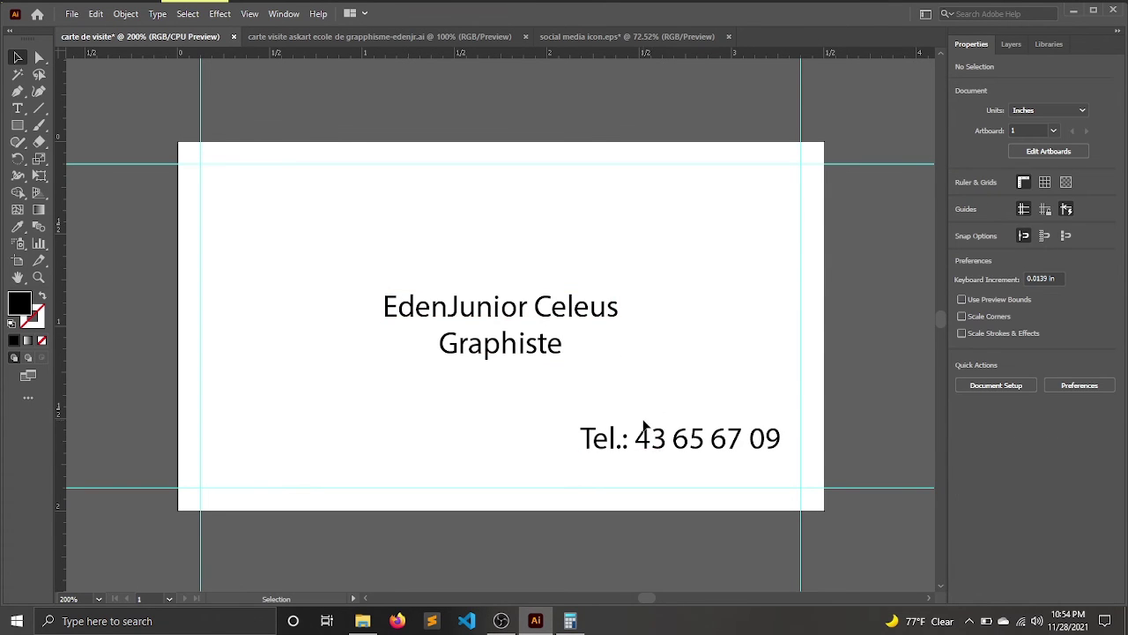
{"action": "left_click", "coordinate": [235, 37]}
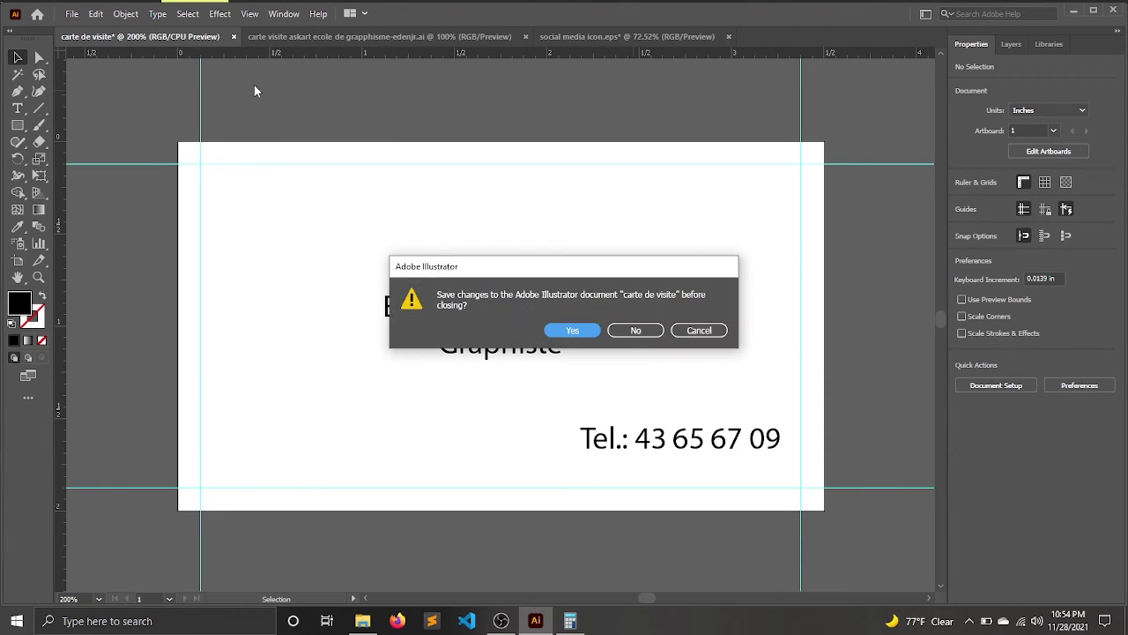
{"action": "left_click", "coordinate": [633, 331]}
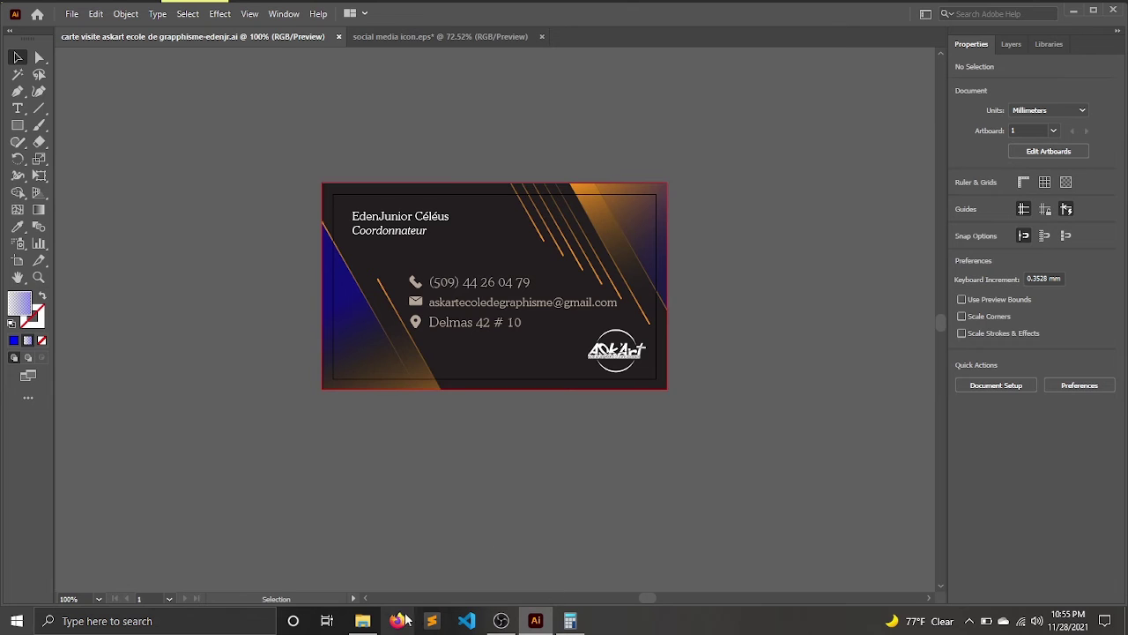
Step: Close social media icon.eps, answering its save prompt, and quit Illustrator
{"action": "left_click", "coordinate": [387, 42]}
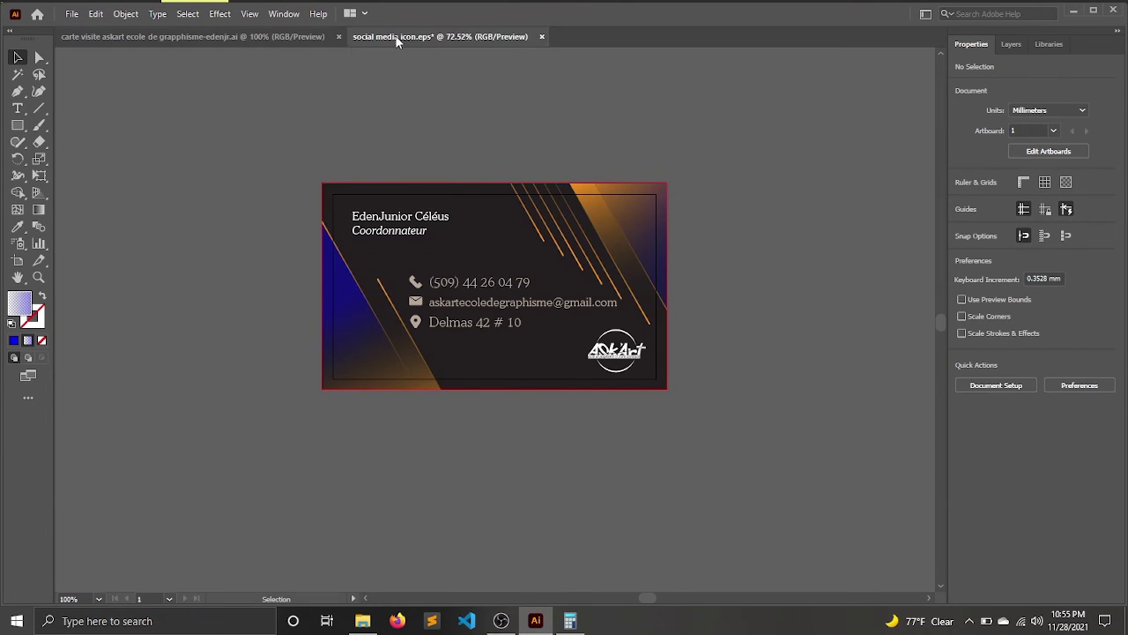
{"action": "left_click", "coordinate": [542, 37]}
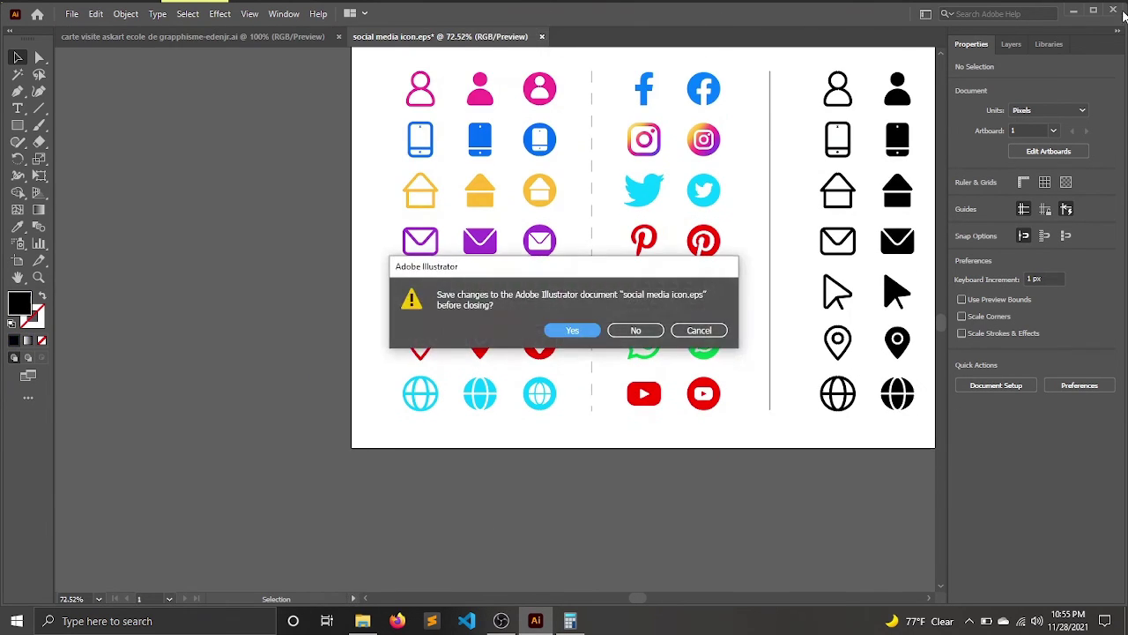
{"action": "left_click", "coordinate": [637, 330]}
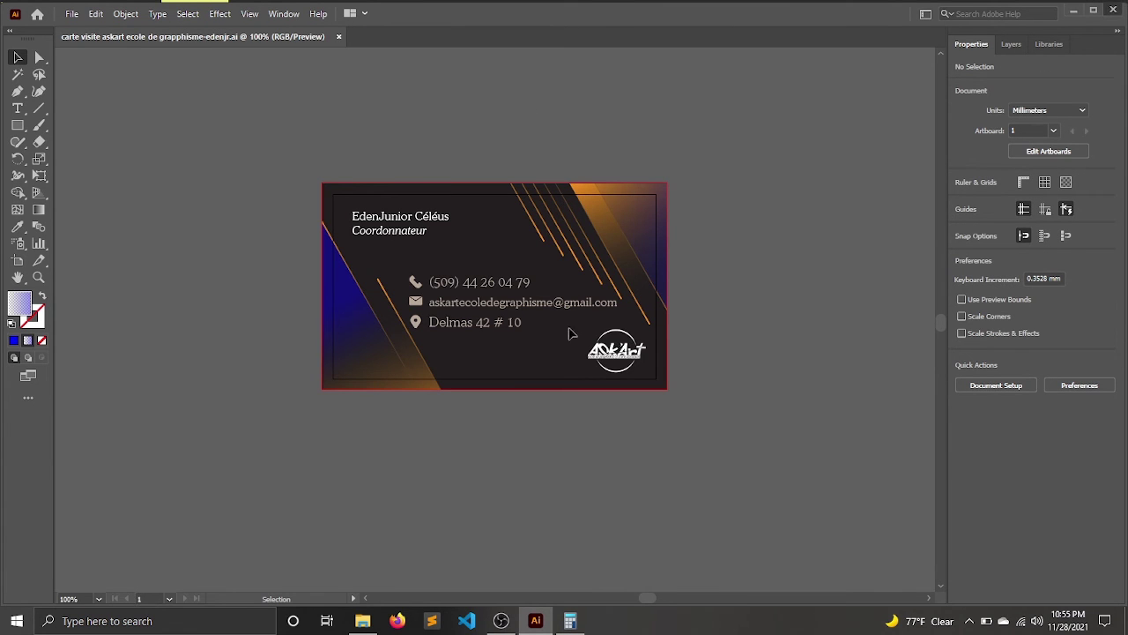
{"action": "key", "text": "ctrl+q"}
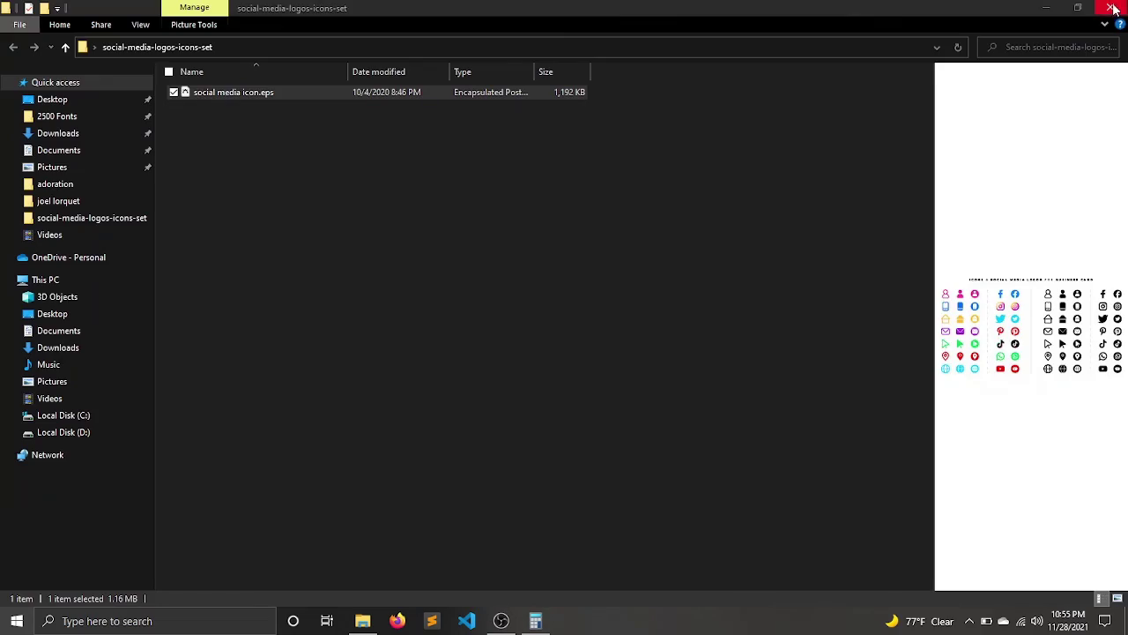
Step: Close the social-media-logos-icons-set File Explorer window
{"action": "left_click", "coordinate": [1110, 8]}
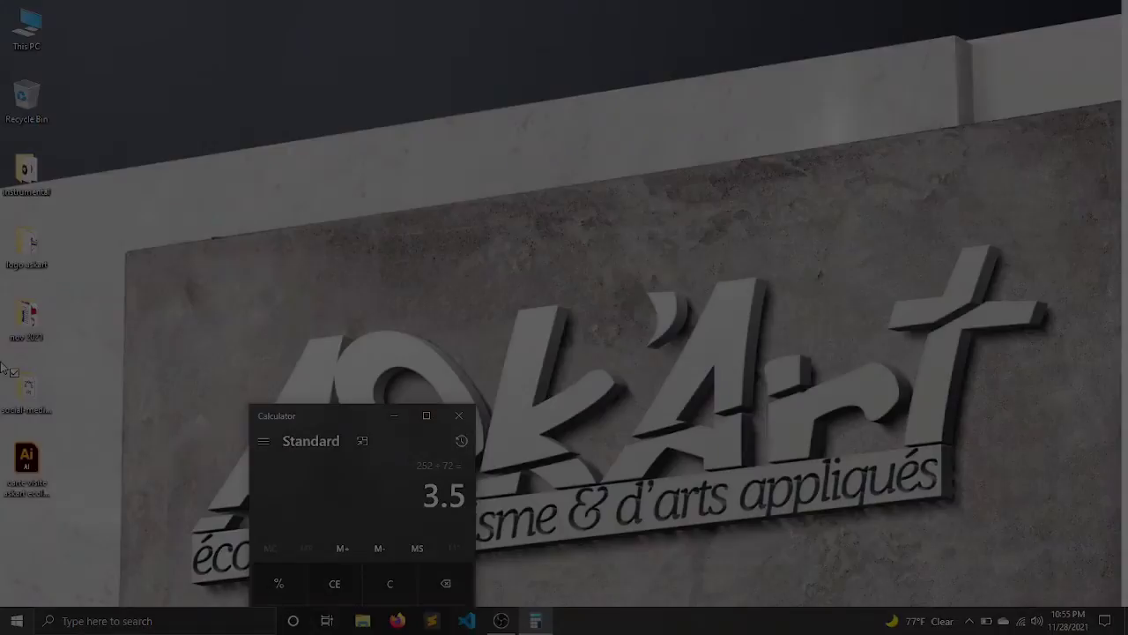